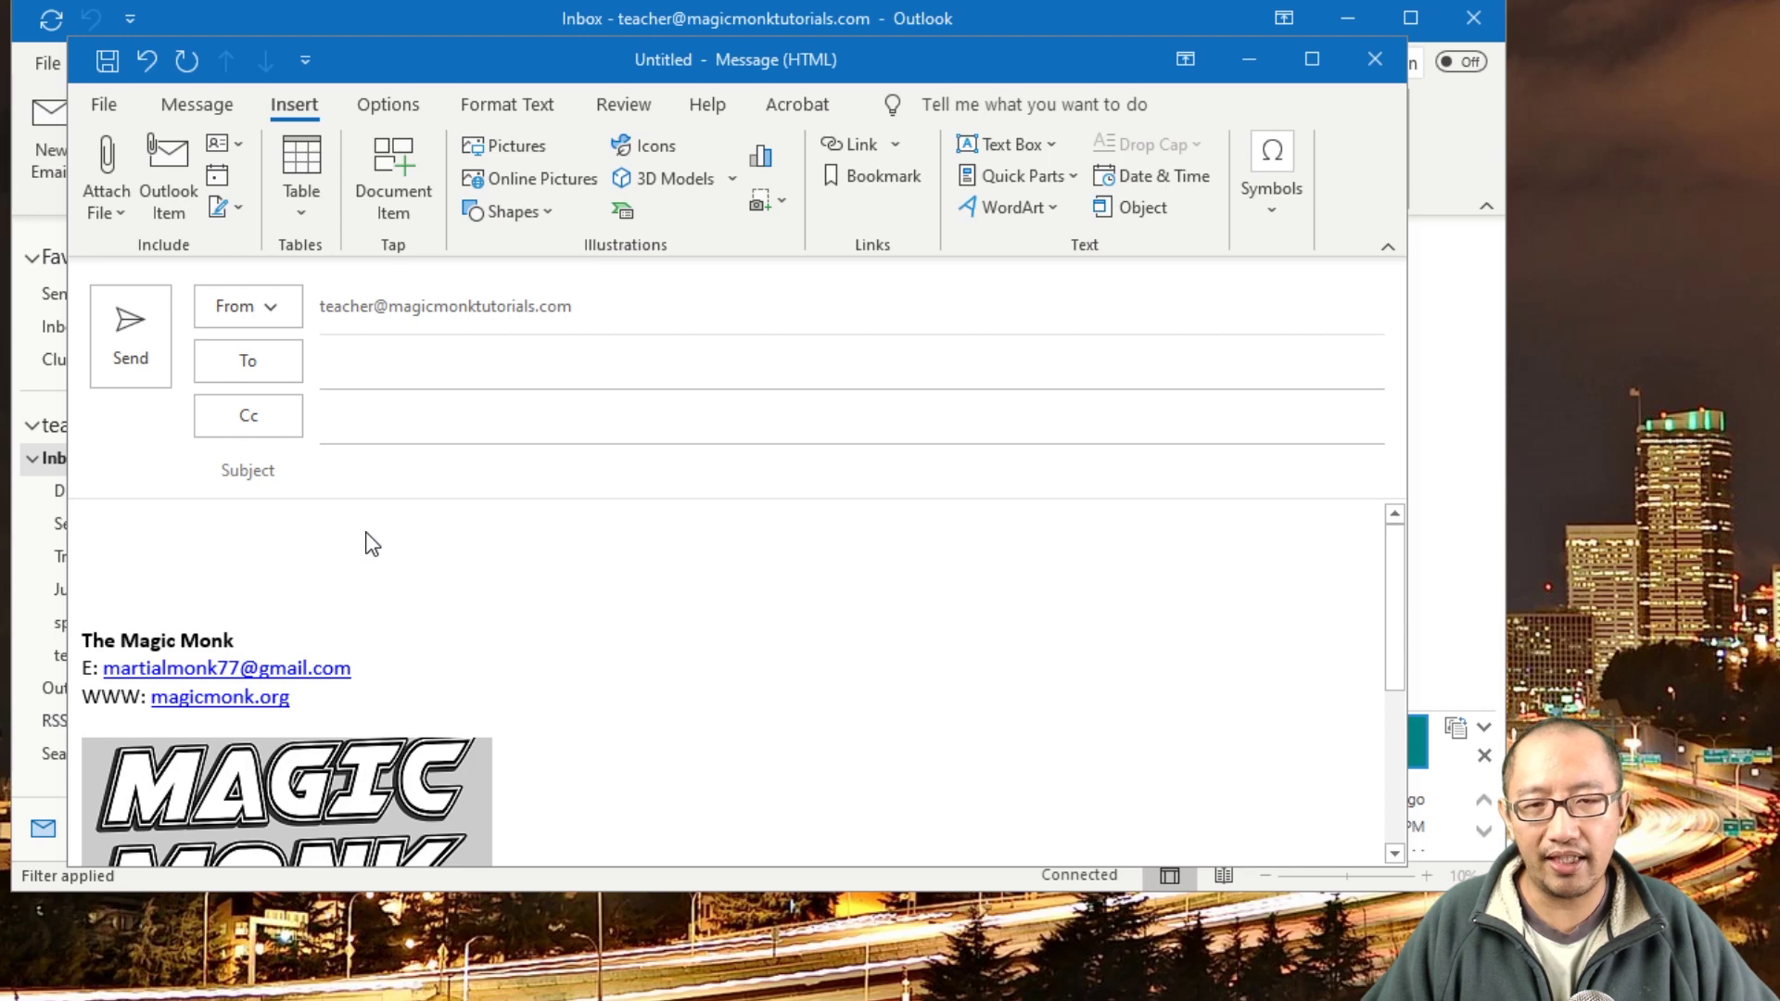
Type the Microsoft Word thank-you sentence and repeat its trailing placeholder symbols four times.
click(298, 530)
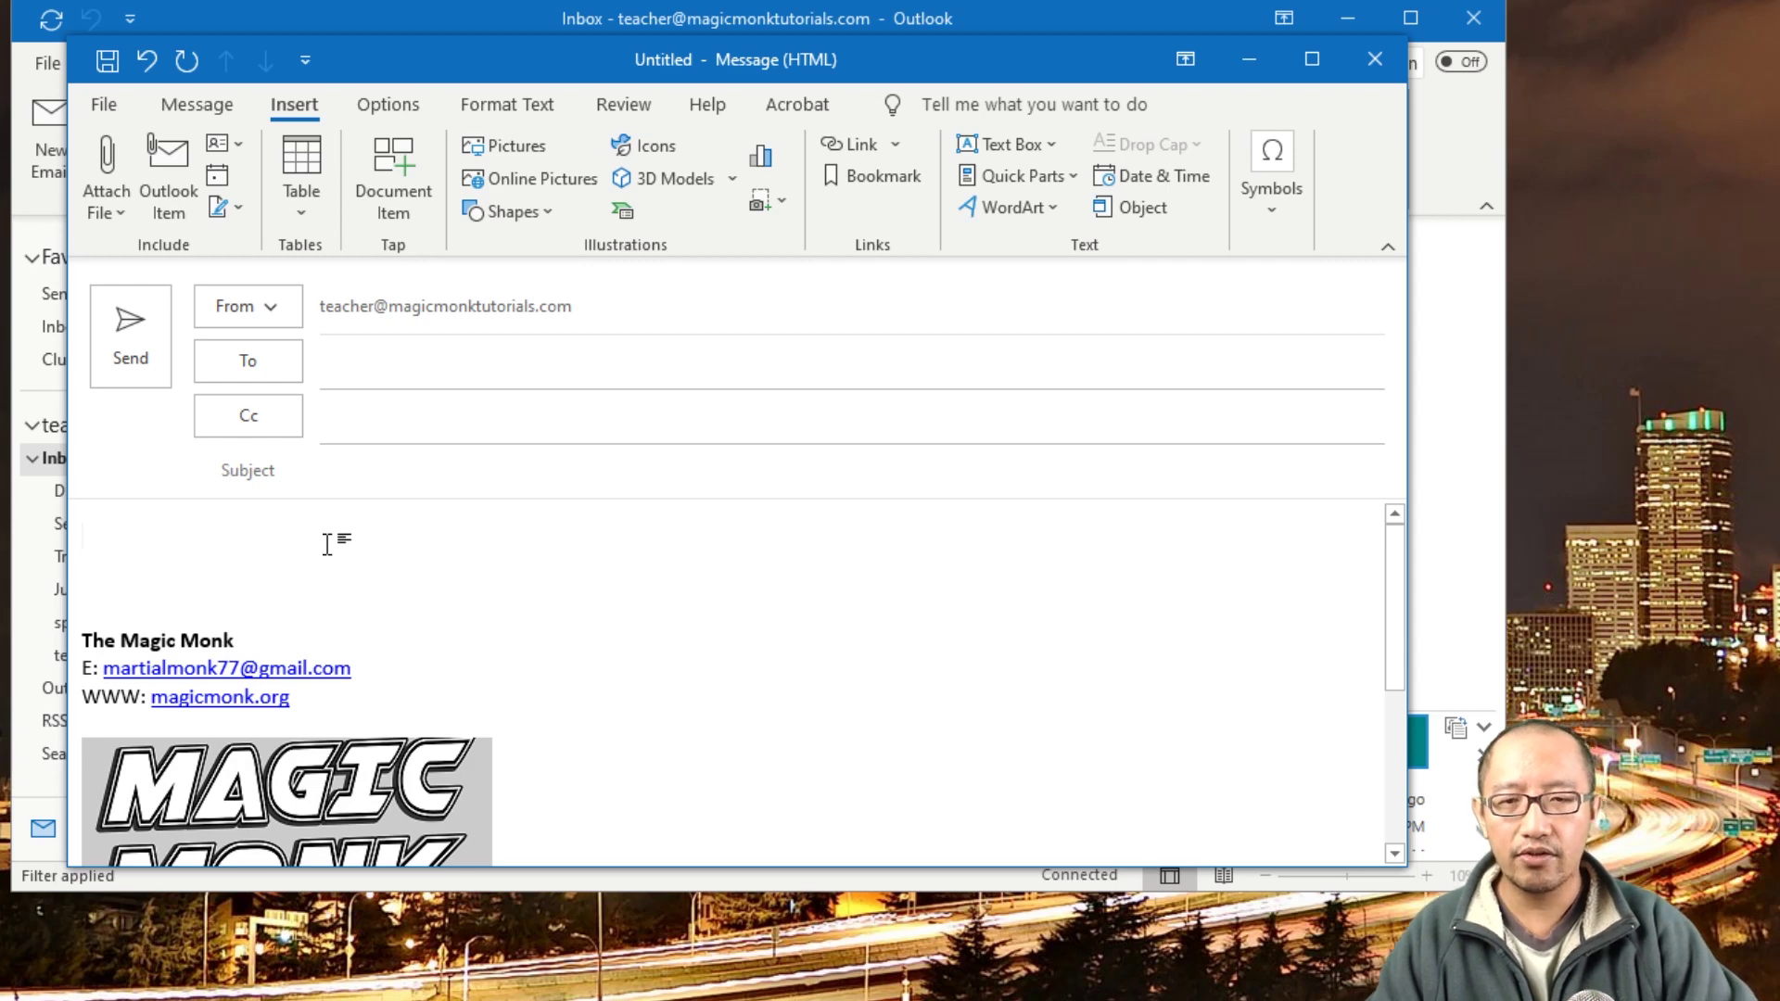
text(Thank)
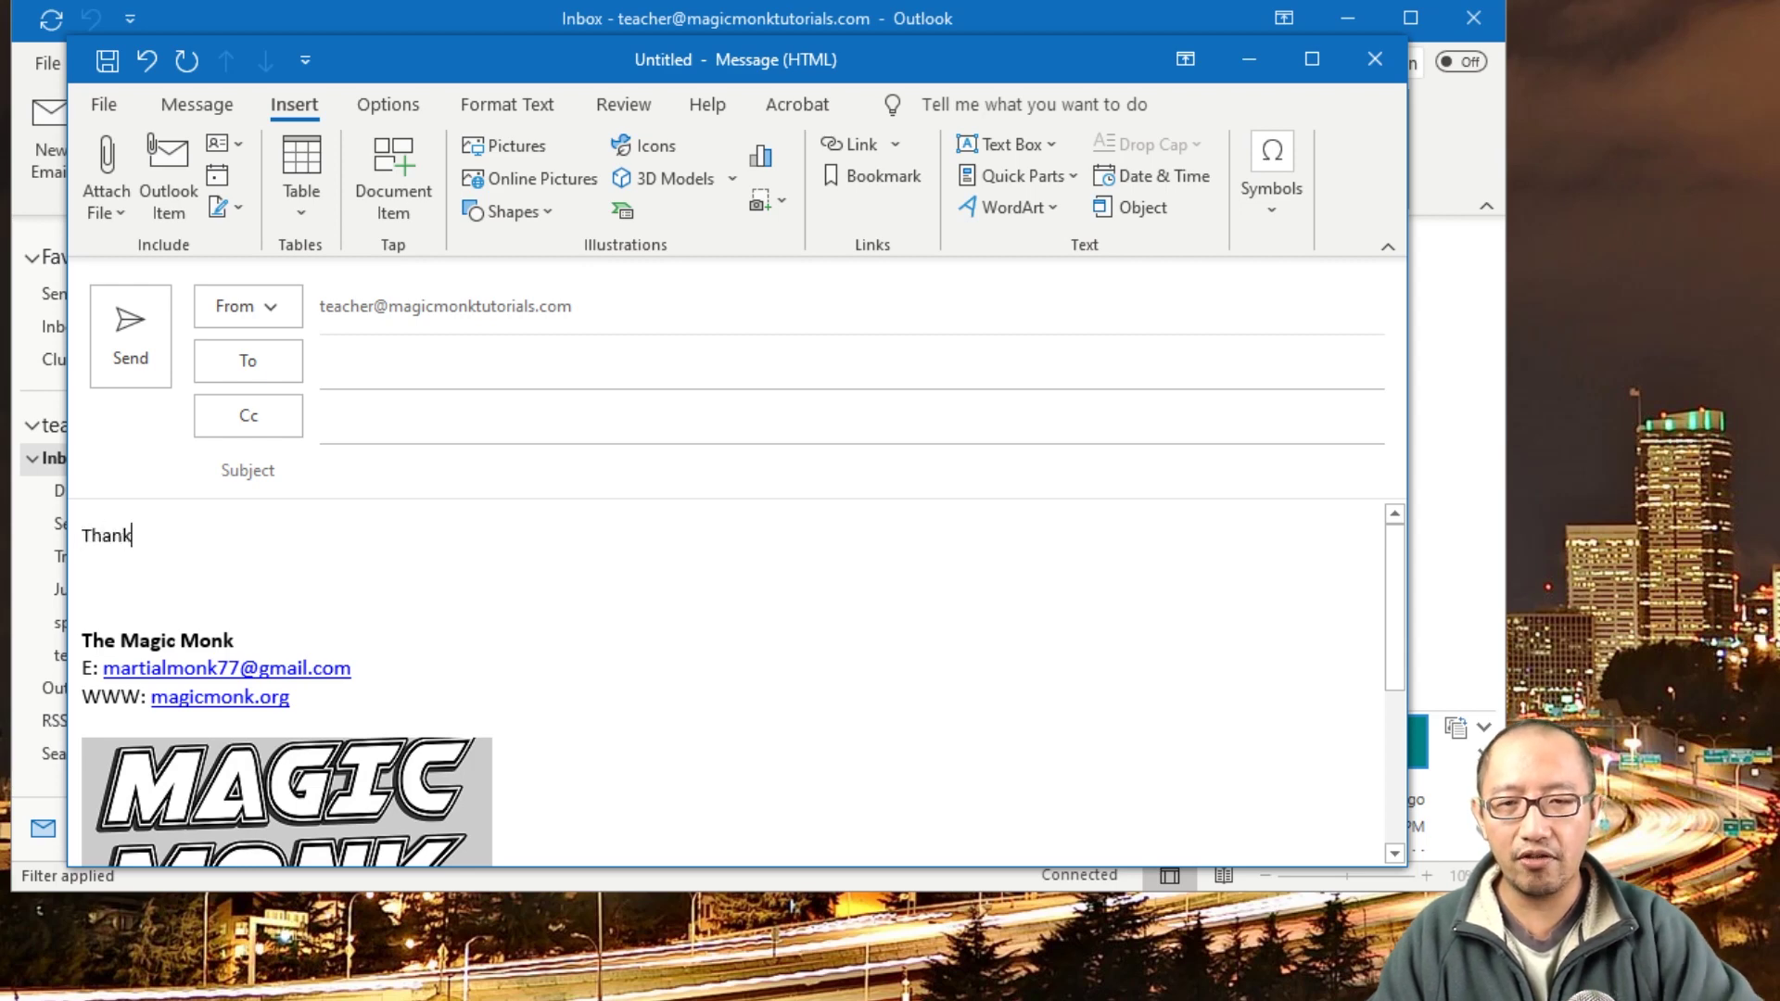
text( you for contacting)
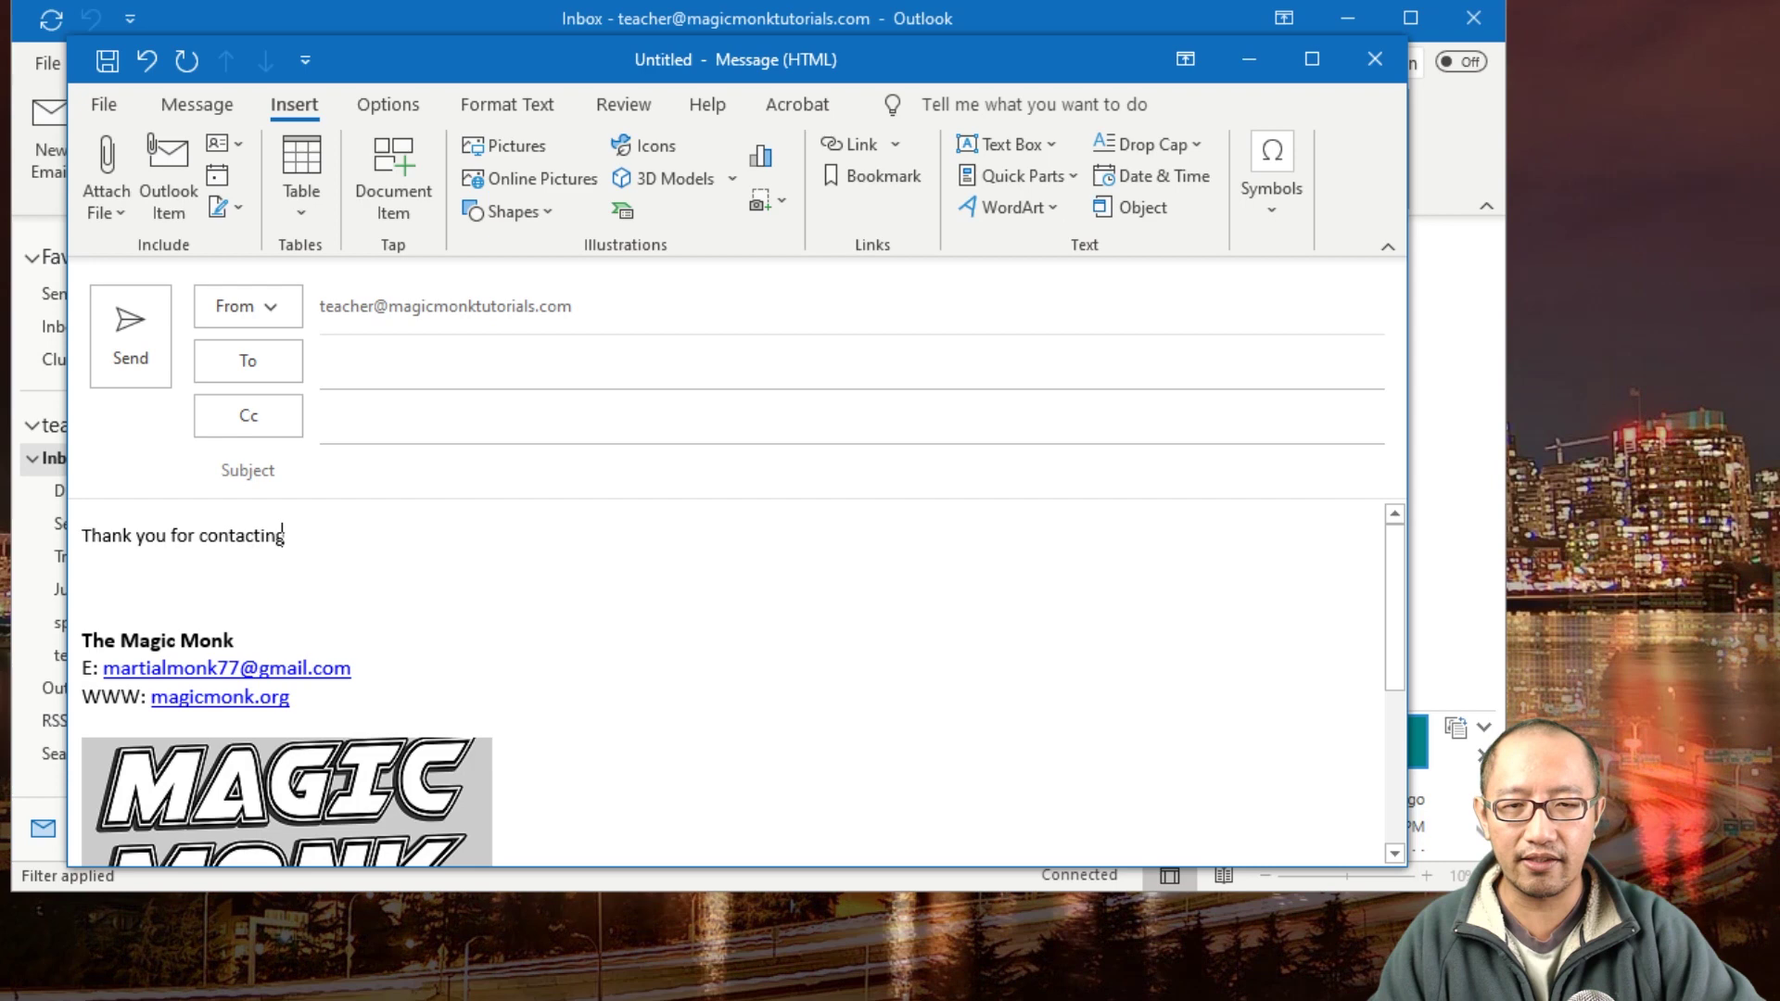
text( us about Microsoft)
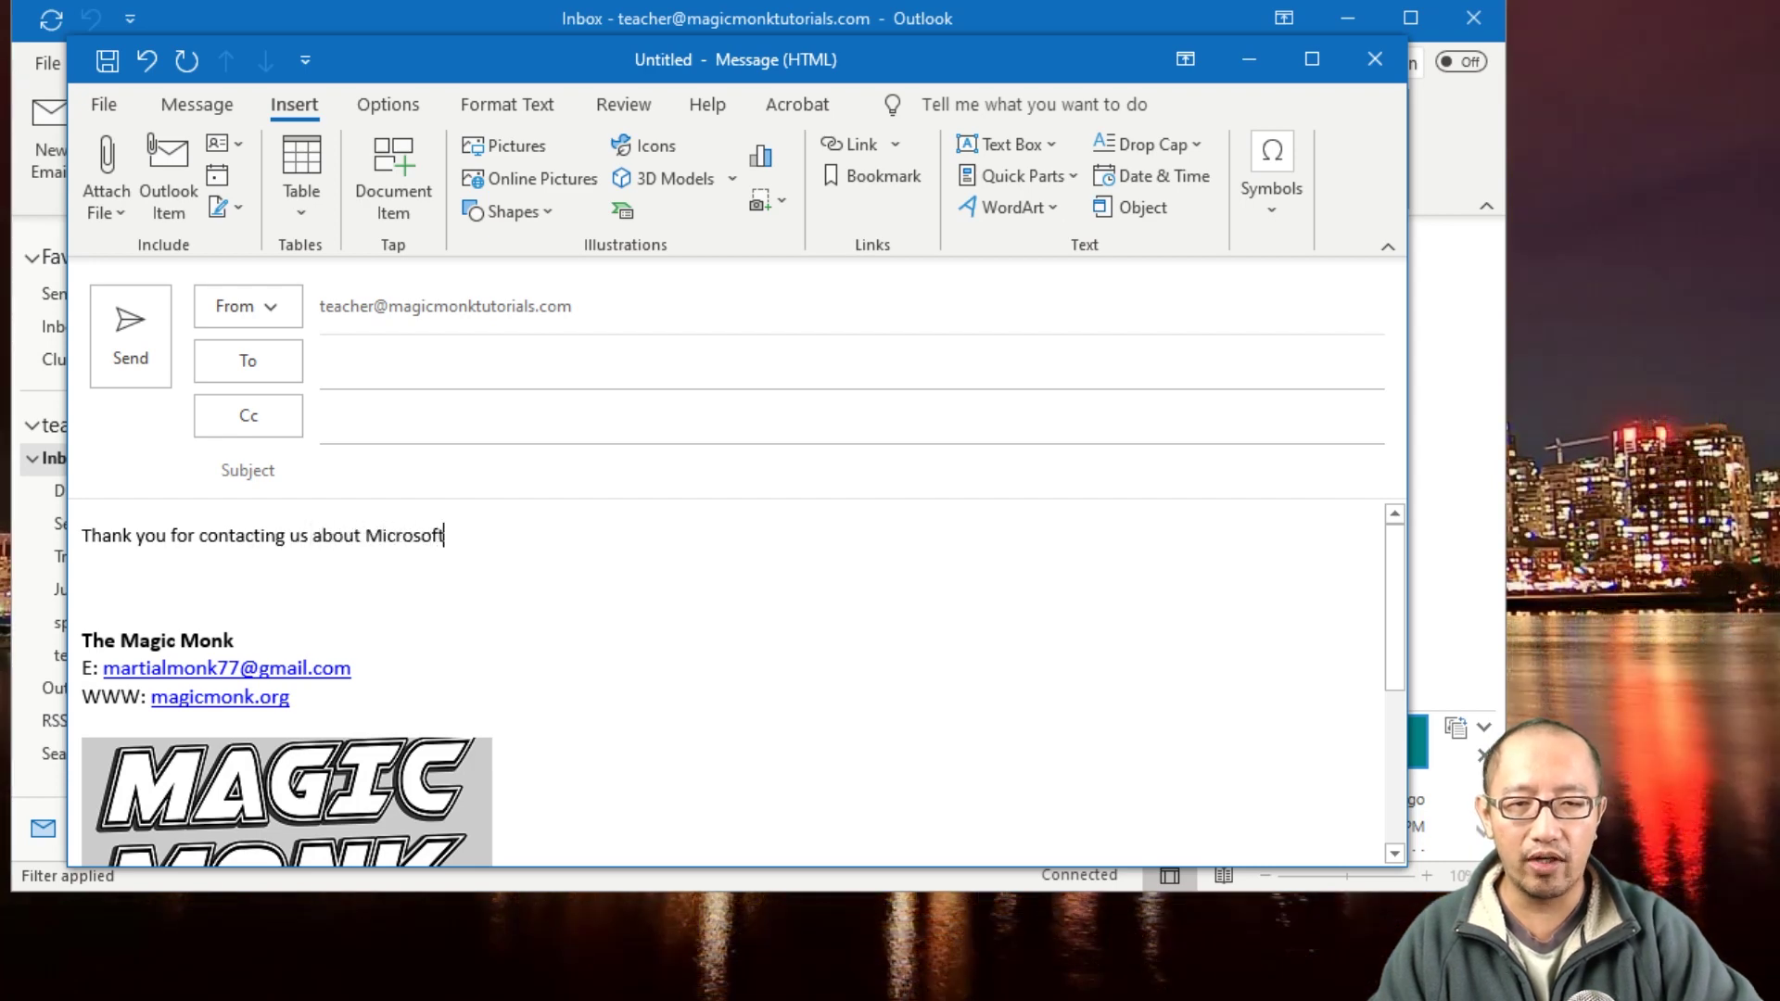
text( Word. The issue y)
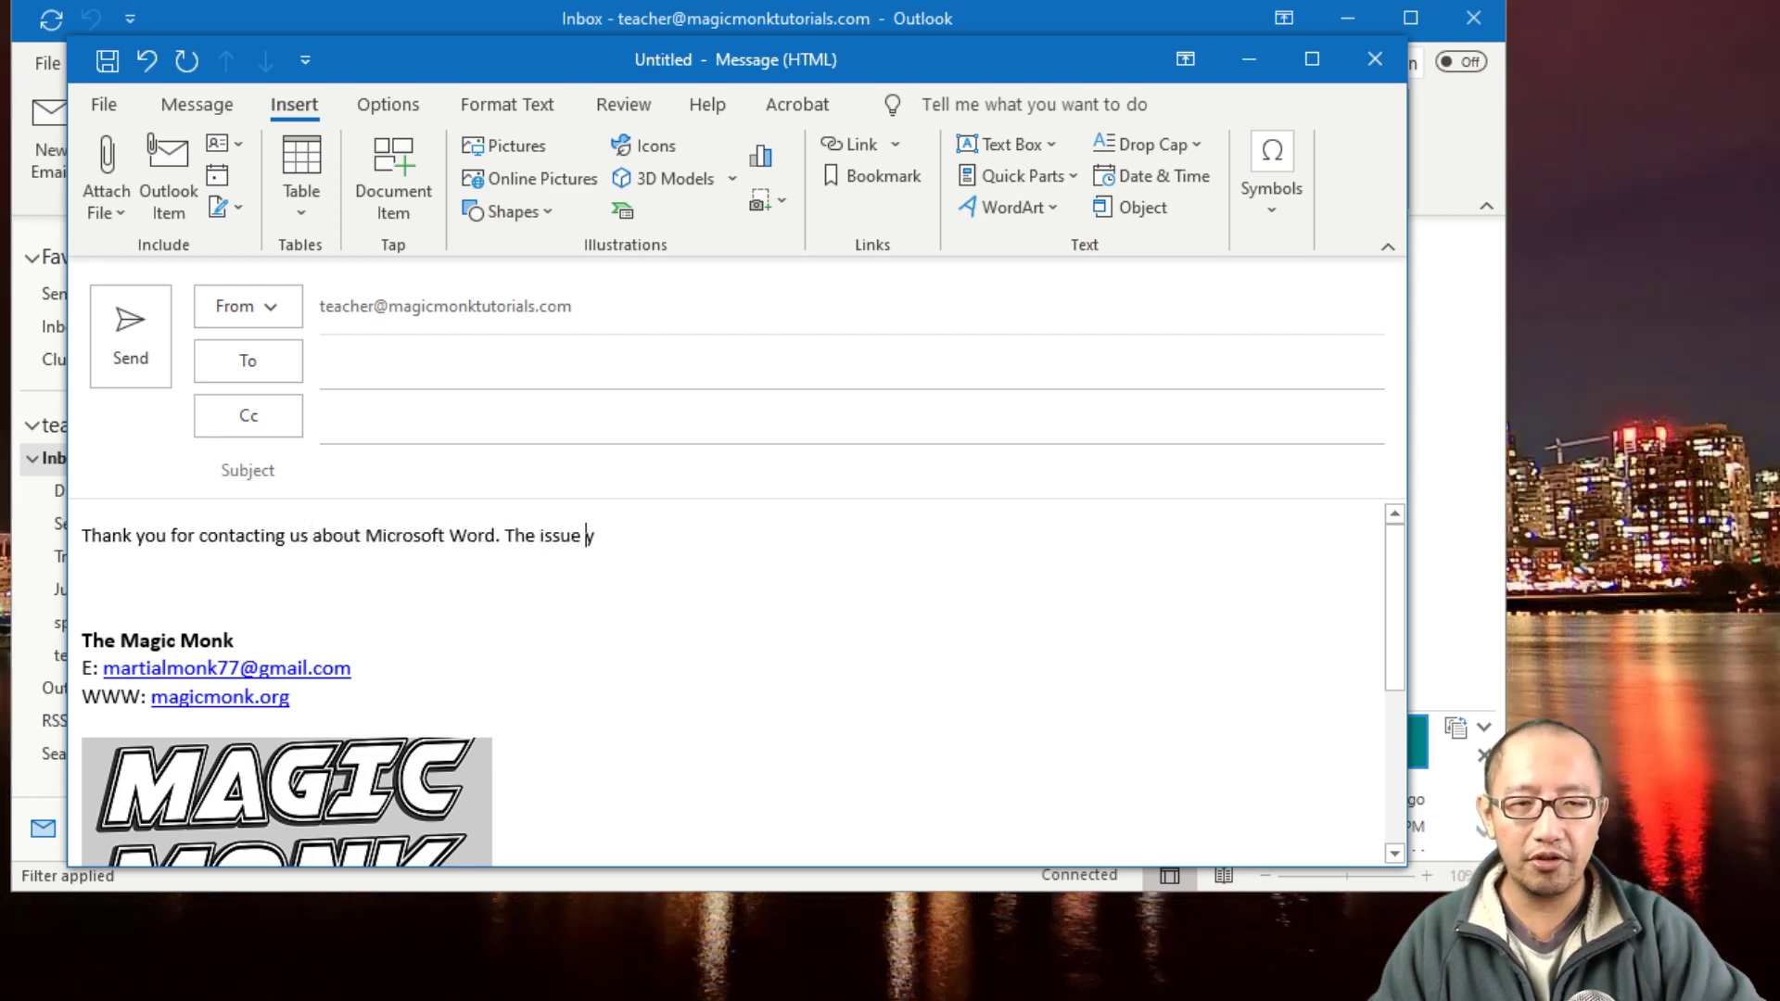
text(ou're experiencing)
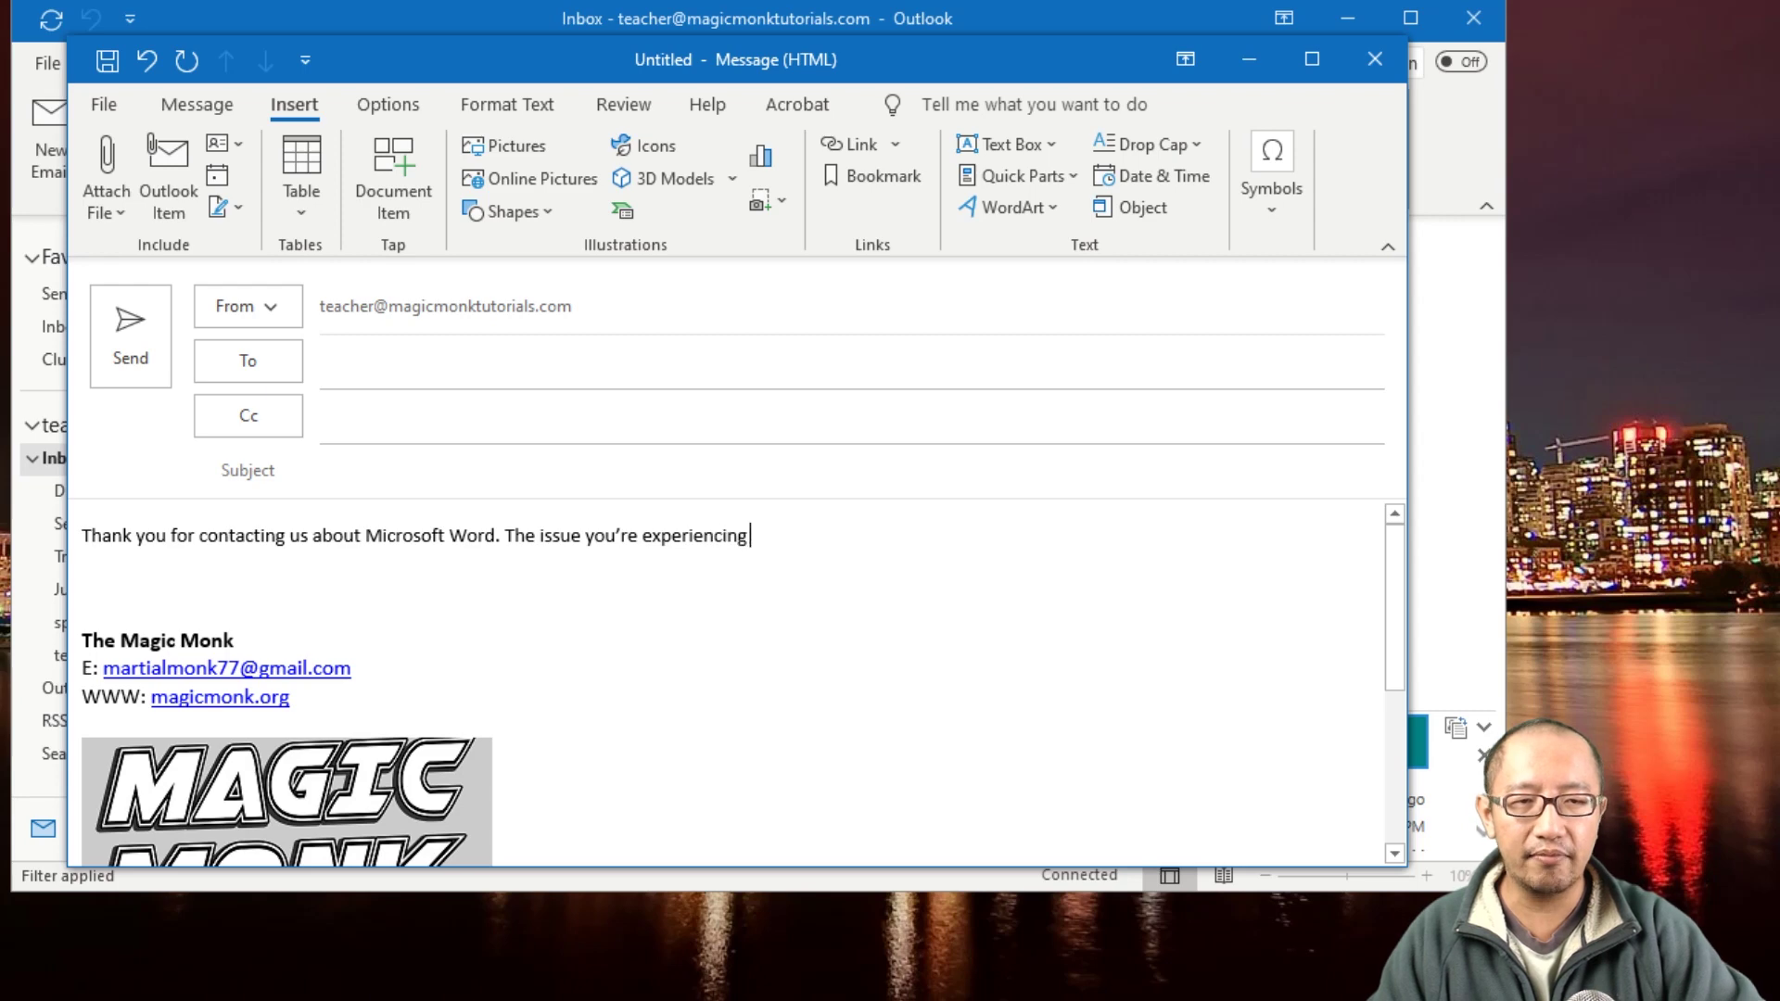
text( .... ##$@#$@#$)
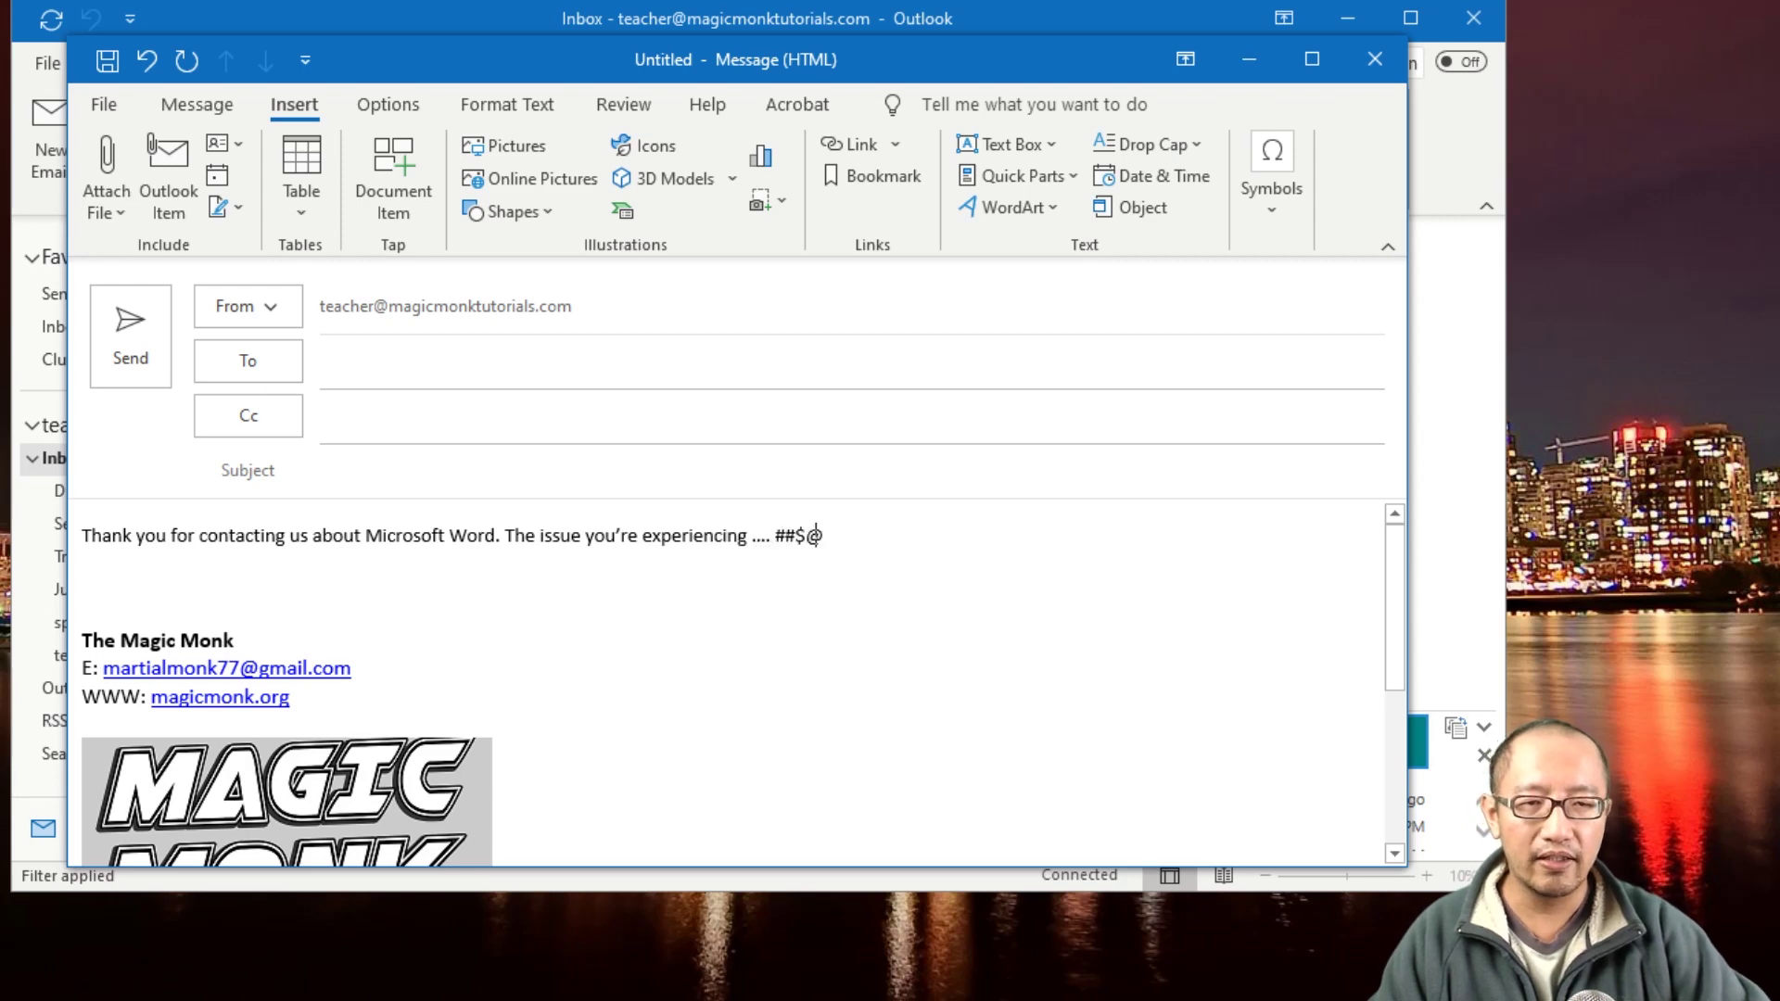
key(shift+Left)
key(shift+Left)
key(shift+Left)
key(shift+Left)
key(shift+Left)
key(shift+Left)
key(shift+Left)
key(shift+Left)
key(shift+Left)
key(shift+Left)
key(shift+Left)
key(shift+Left)
key(shift+Left)
key(shift+Left)
key(shift+Left)
key(shift+Left)
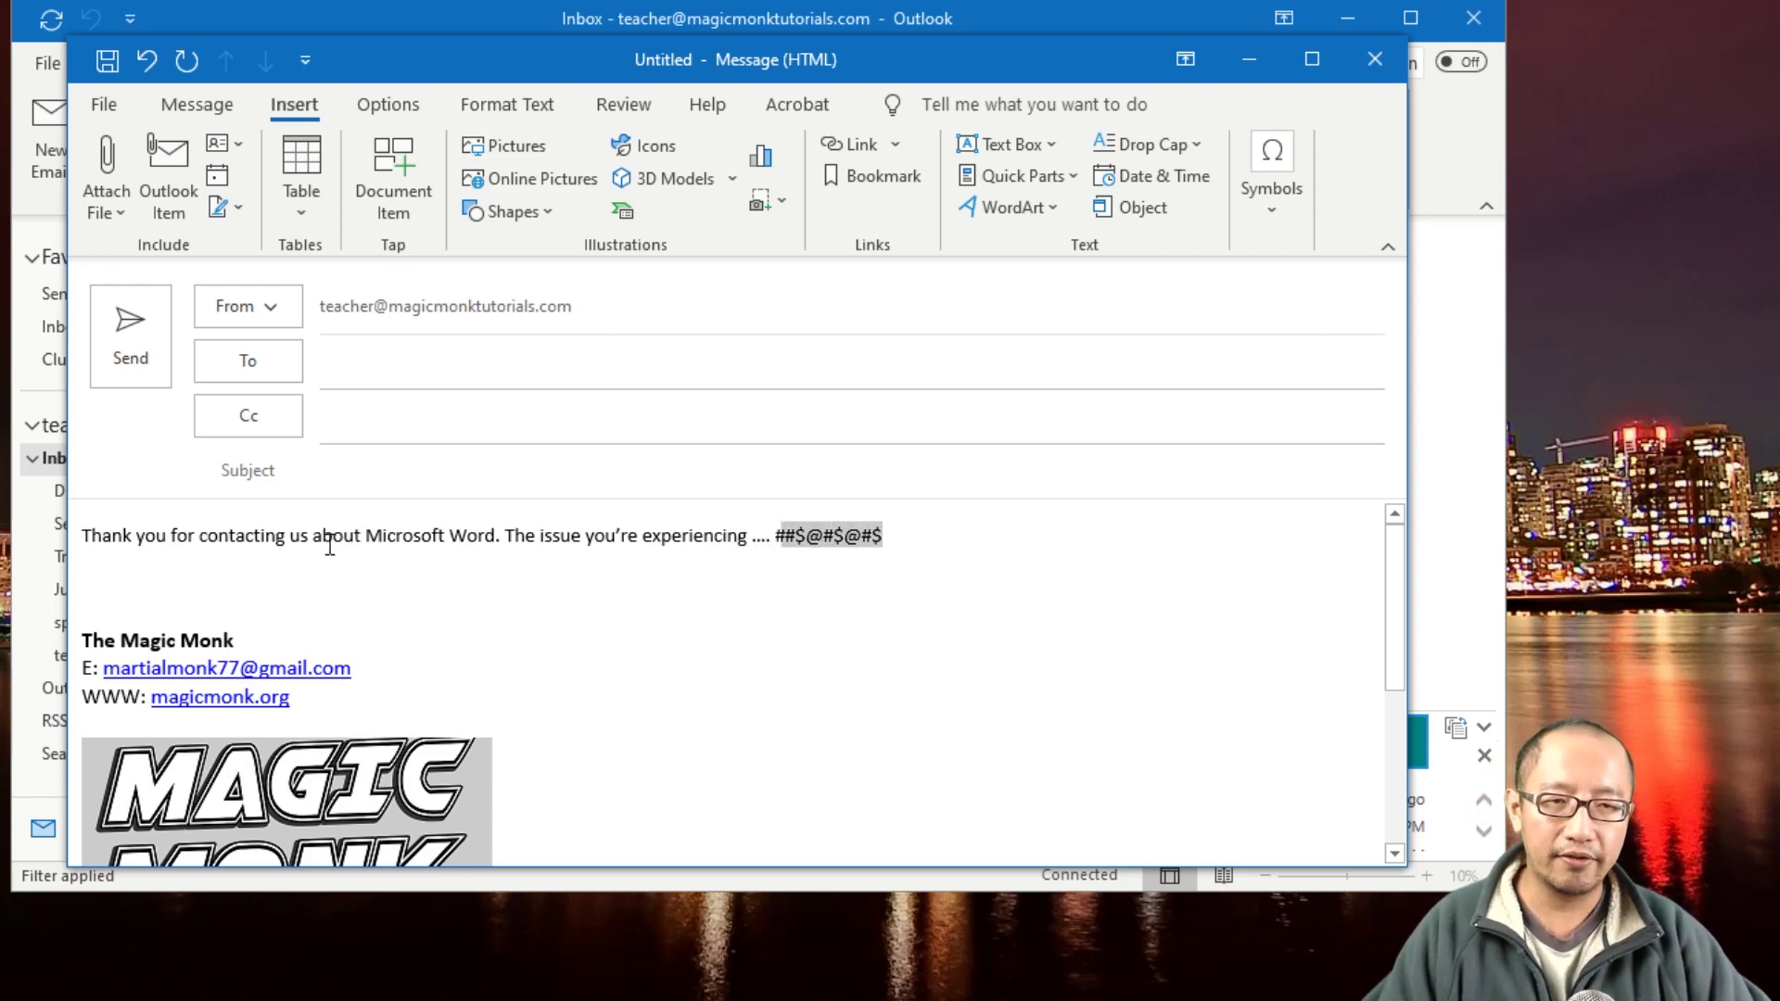
key(shift+Right)
key(shift+Right)
key(shift+Right)
key(shift+Right)
key(shift+Right)
key(shift+Right)
key(shift+Right)
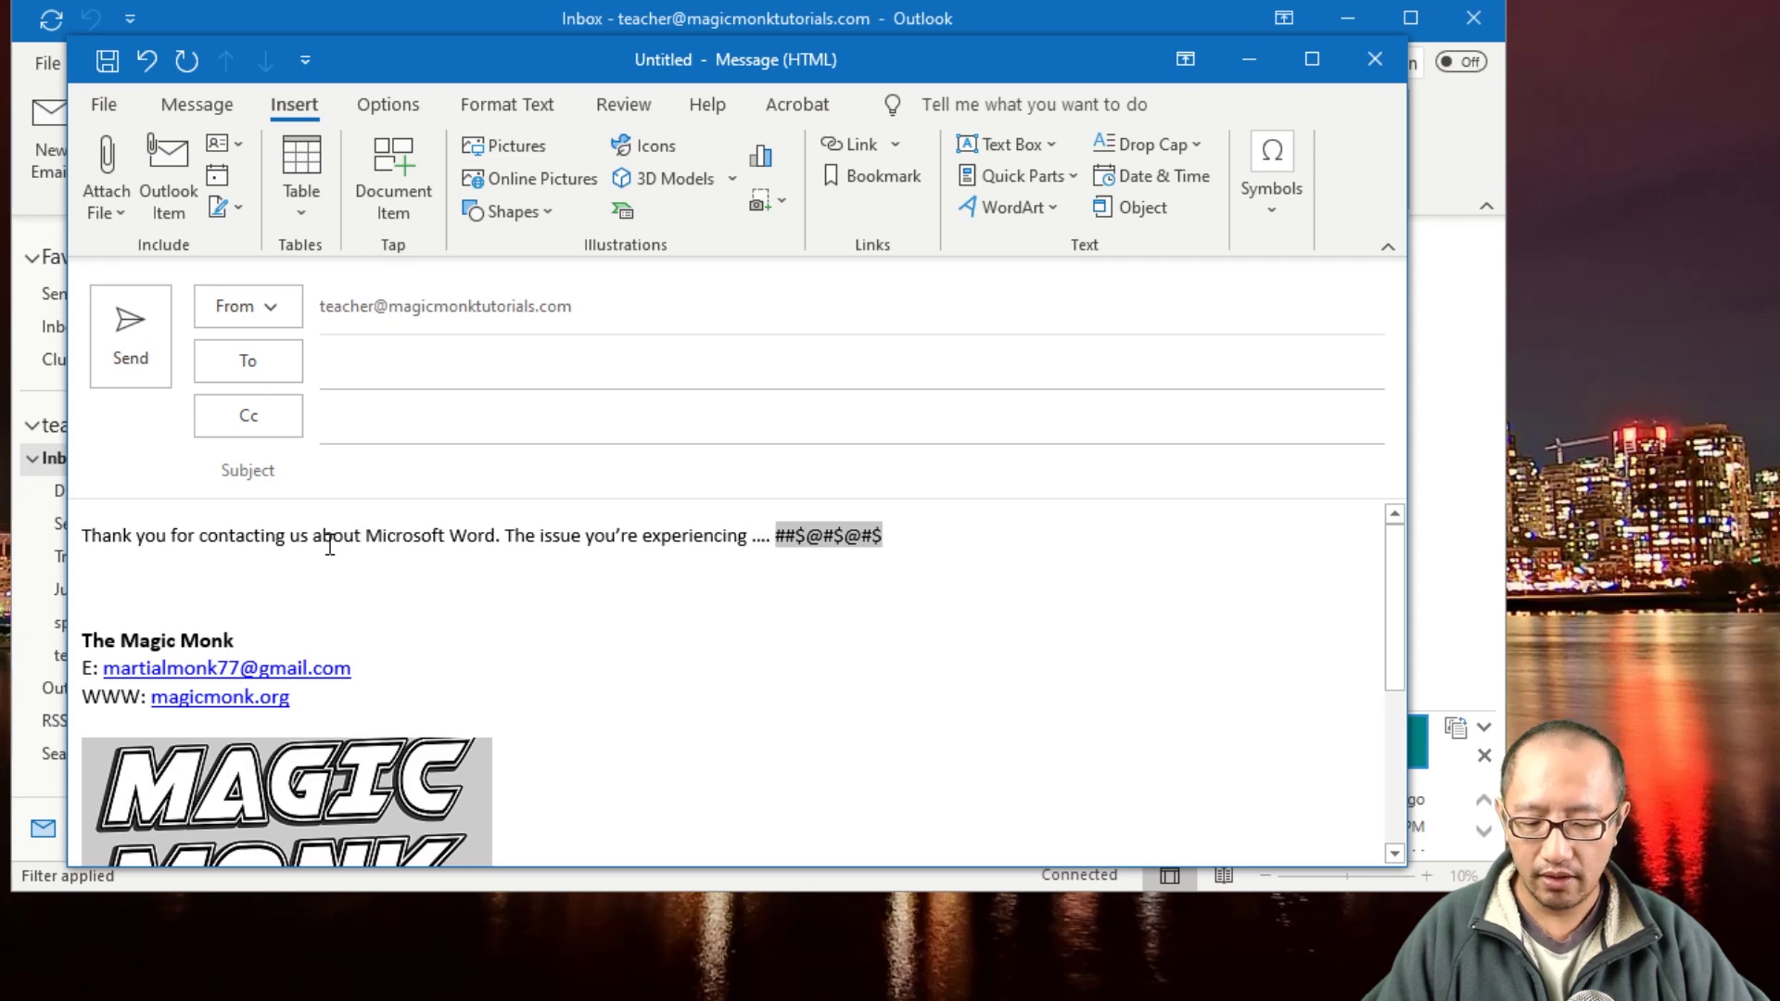
key(ctrl+x)
key(ctrl+v)
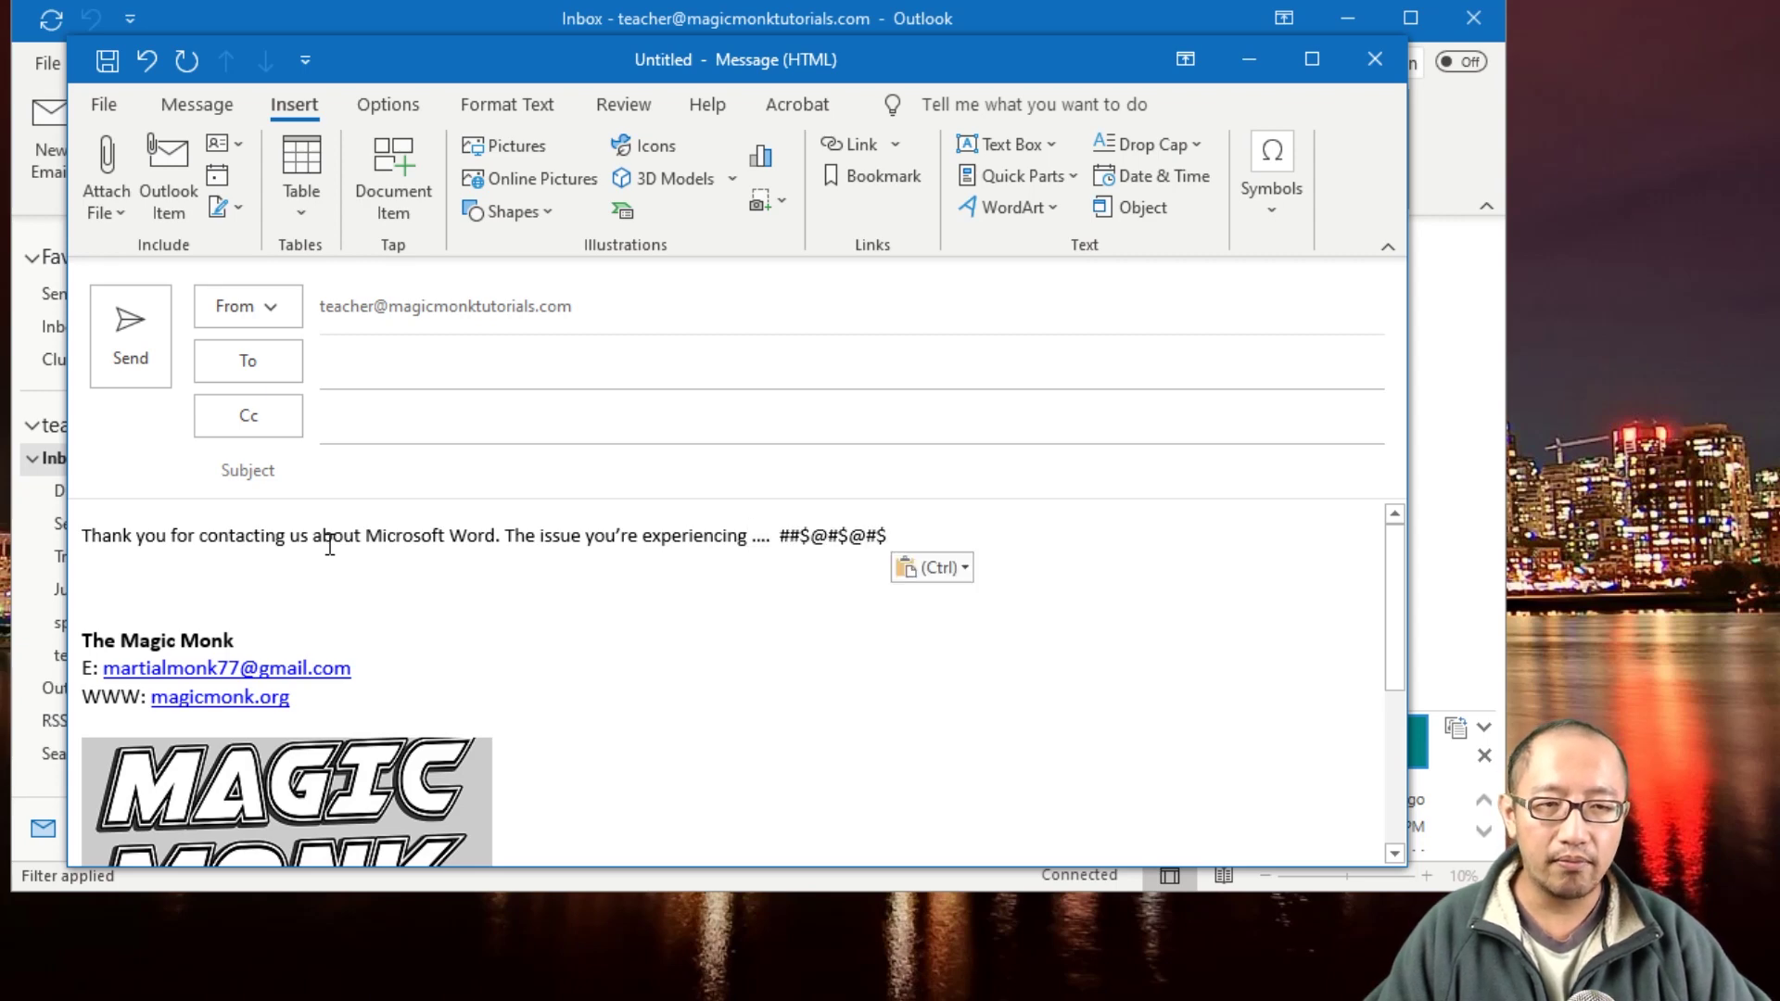
key(ctrl+v)
key(ctrl+v)
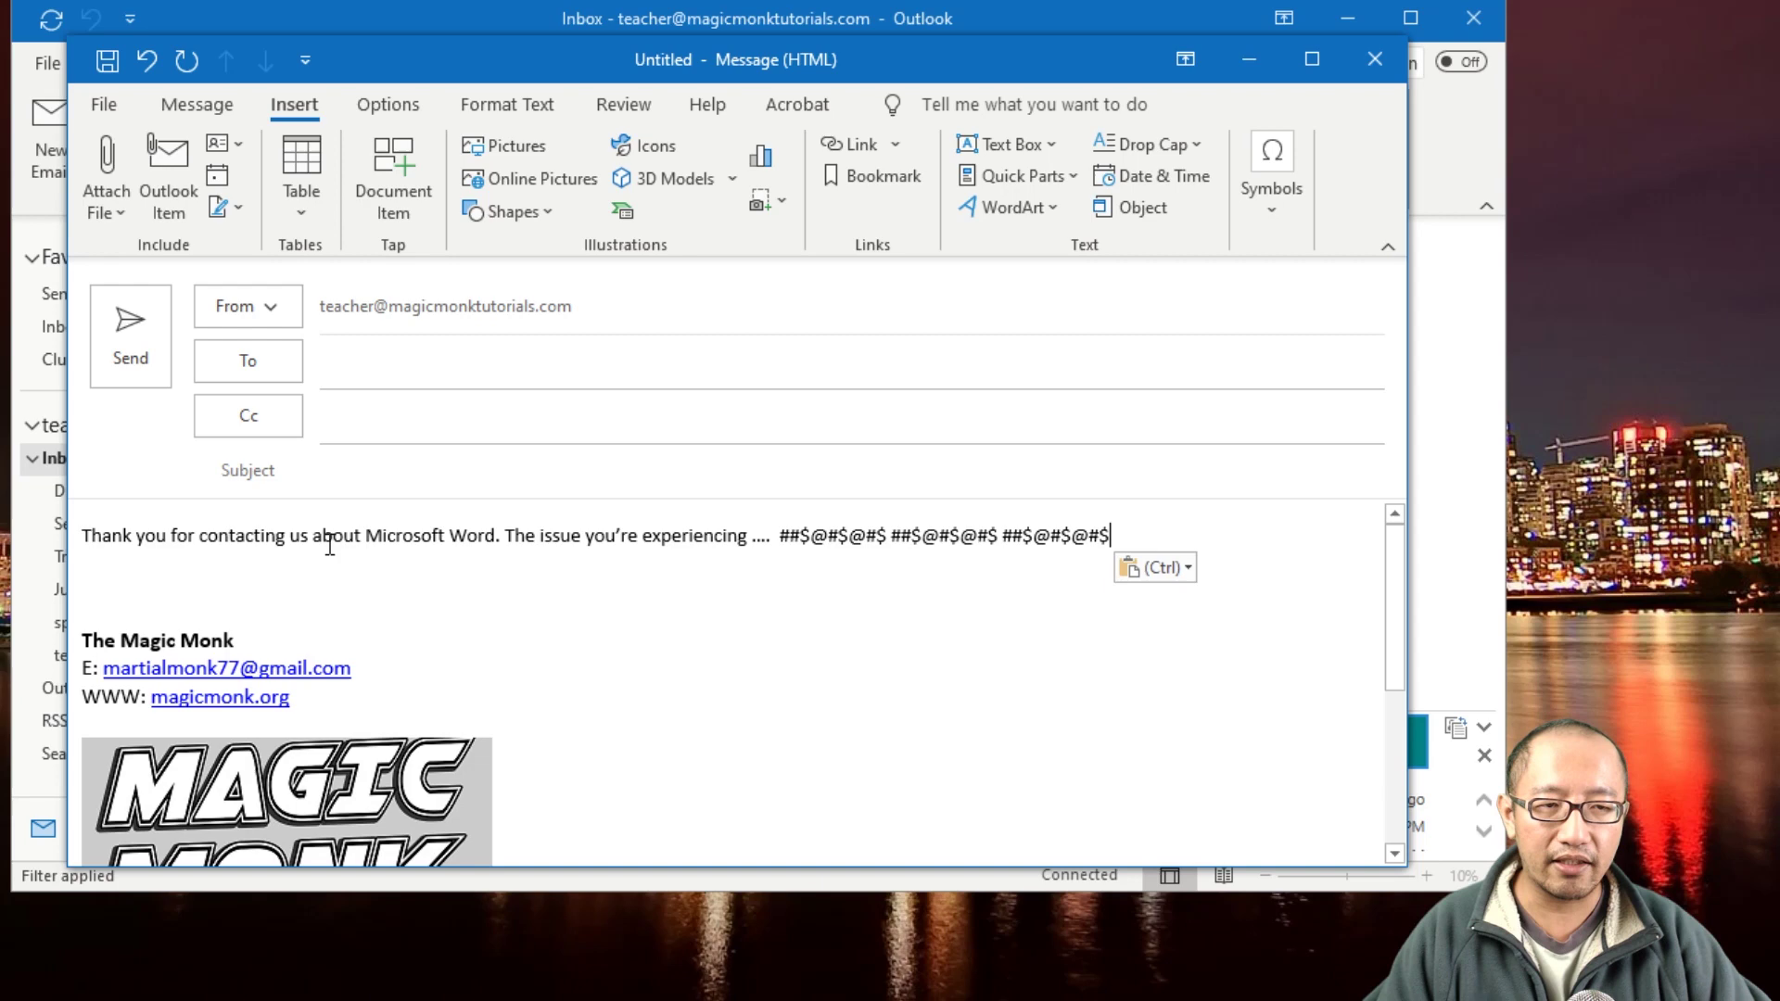
key(ctrl+v)
Lengthen the symbol line, add four more placeholder-symbol lines, then end with 'The end'.
key(shift+Left)
key(shift+Left)
key(shift+Left)
key(shift+Left)
key(shift+Left)
key(shift+Left)
key(shift+Left)
key(shift+Left)
key(shift+Left)
key(shift+Left)
key(shift+Left)
key(shift+Left)
key(shift+Left)
key(shift+Left)
key(shift+Left)
key(shift+Left)
key(shift+Left)
key(shift+Left)
key(shift+Left)
key(shift+Left)
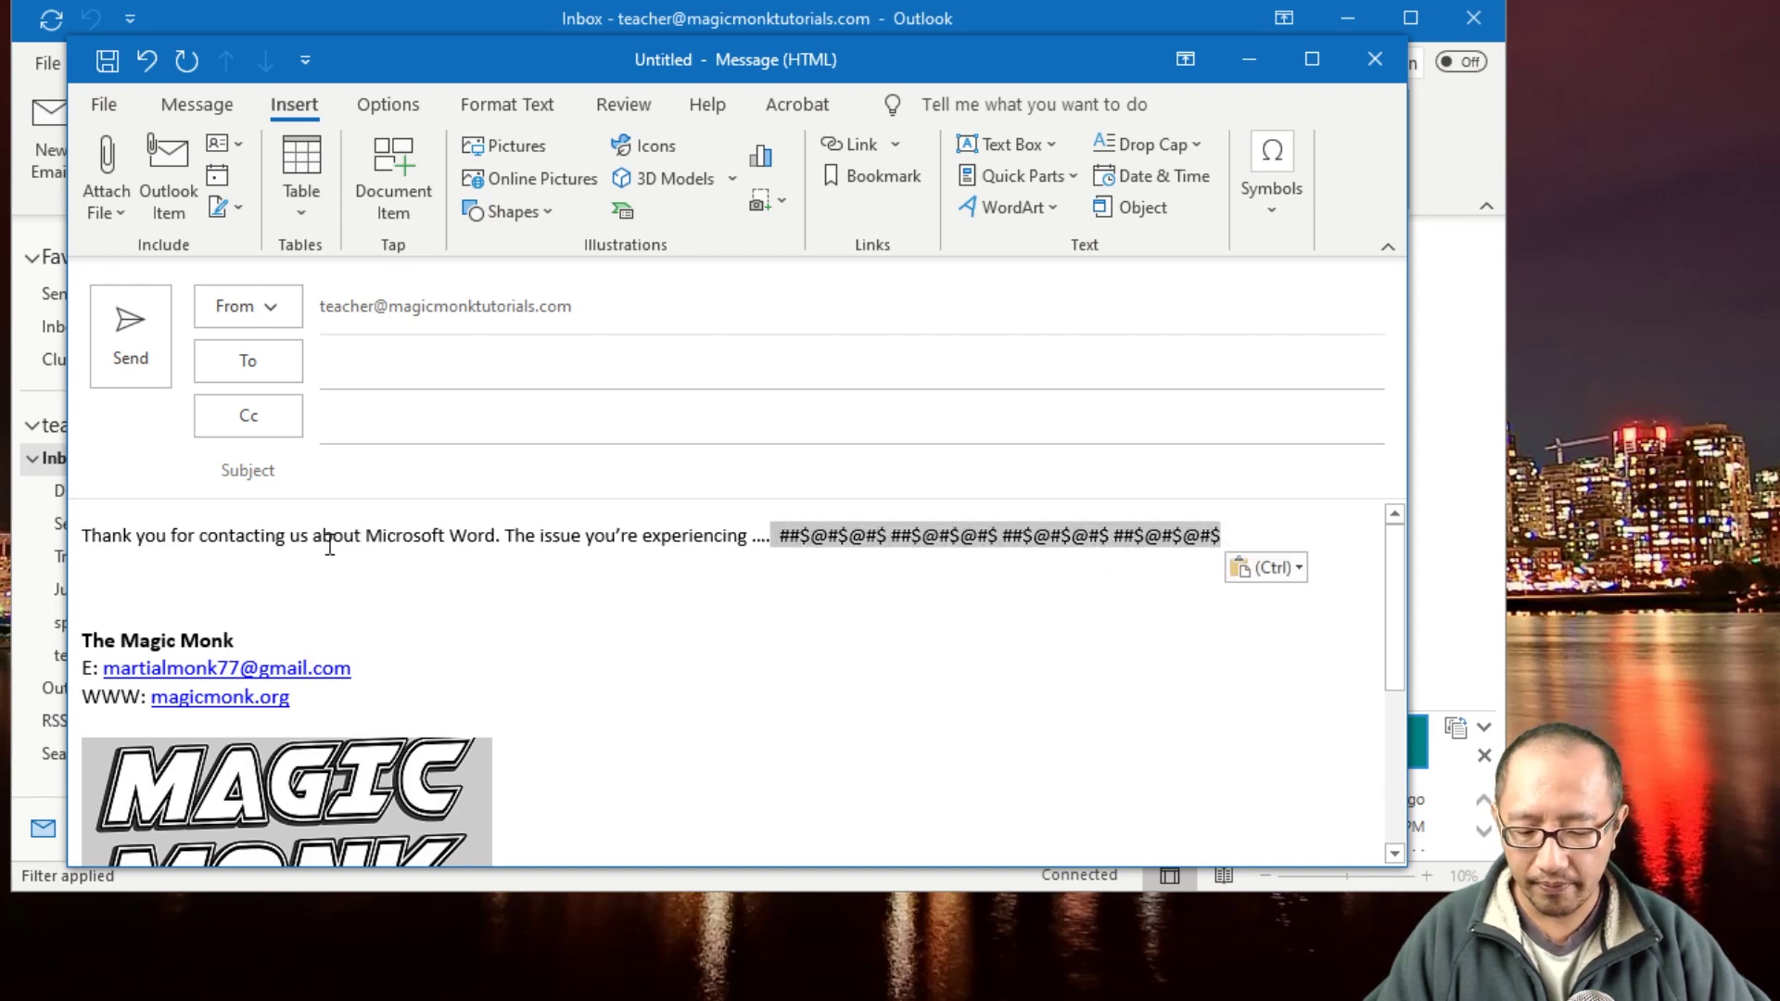
key(ctrl+c)
key(ctrl+v)
key(ctrl+v)
key(ctrl+v)
key(ctrl+v)
key(ctrl+v)
key(ctrl+v)
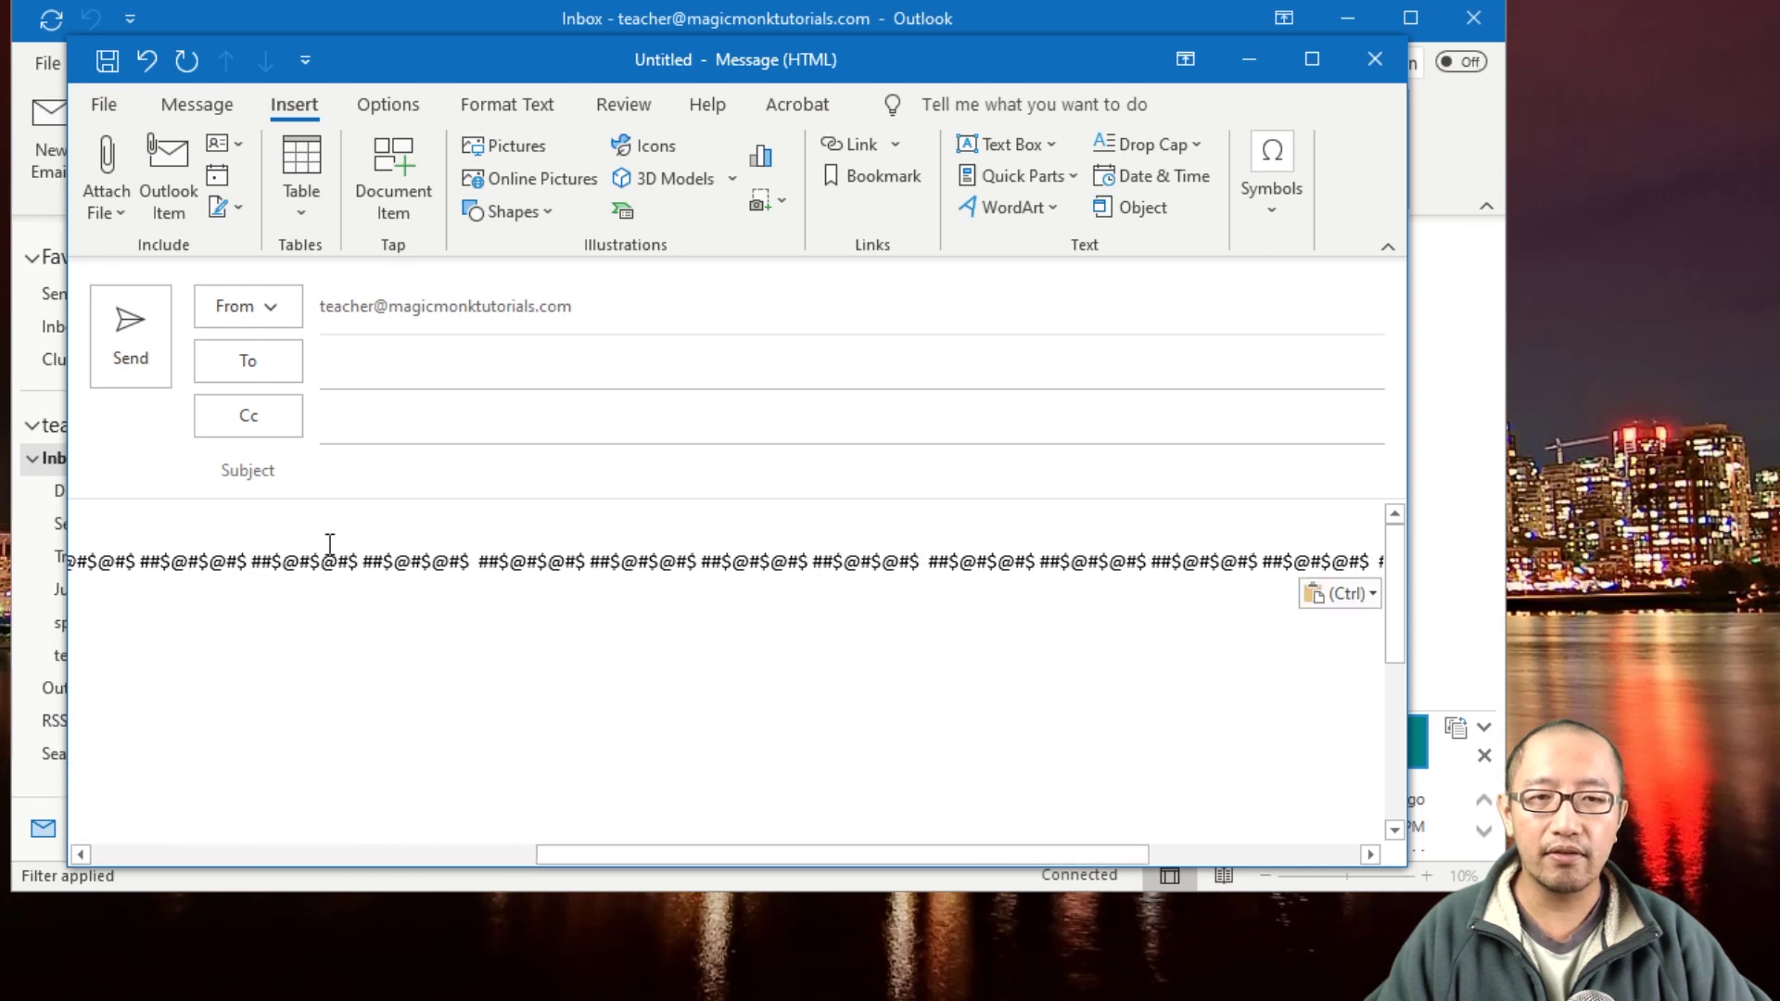
key(Return)
key(ctrl+v)
key(Return)
key(ctrl+v)
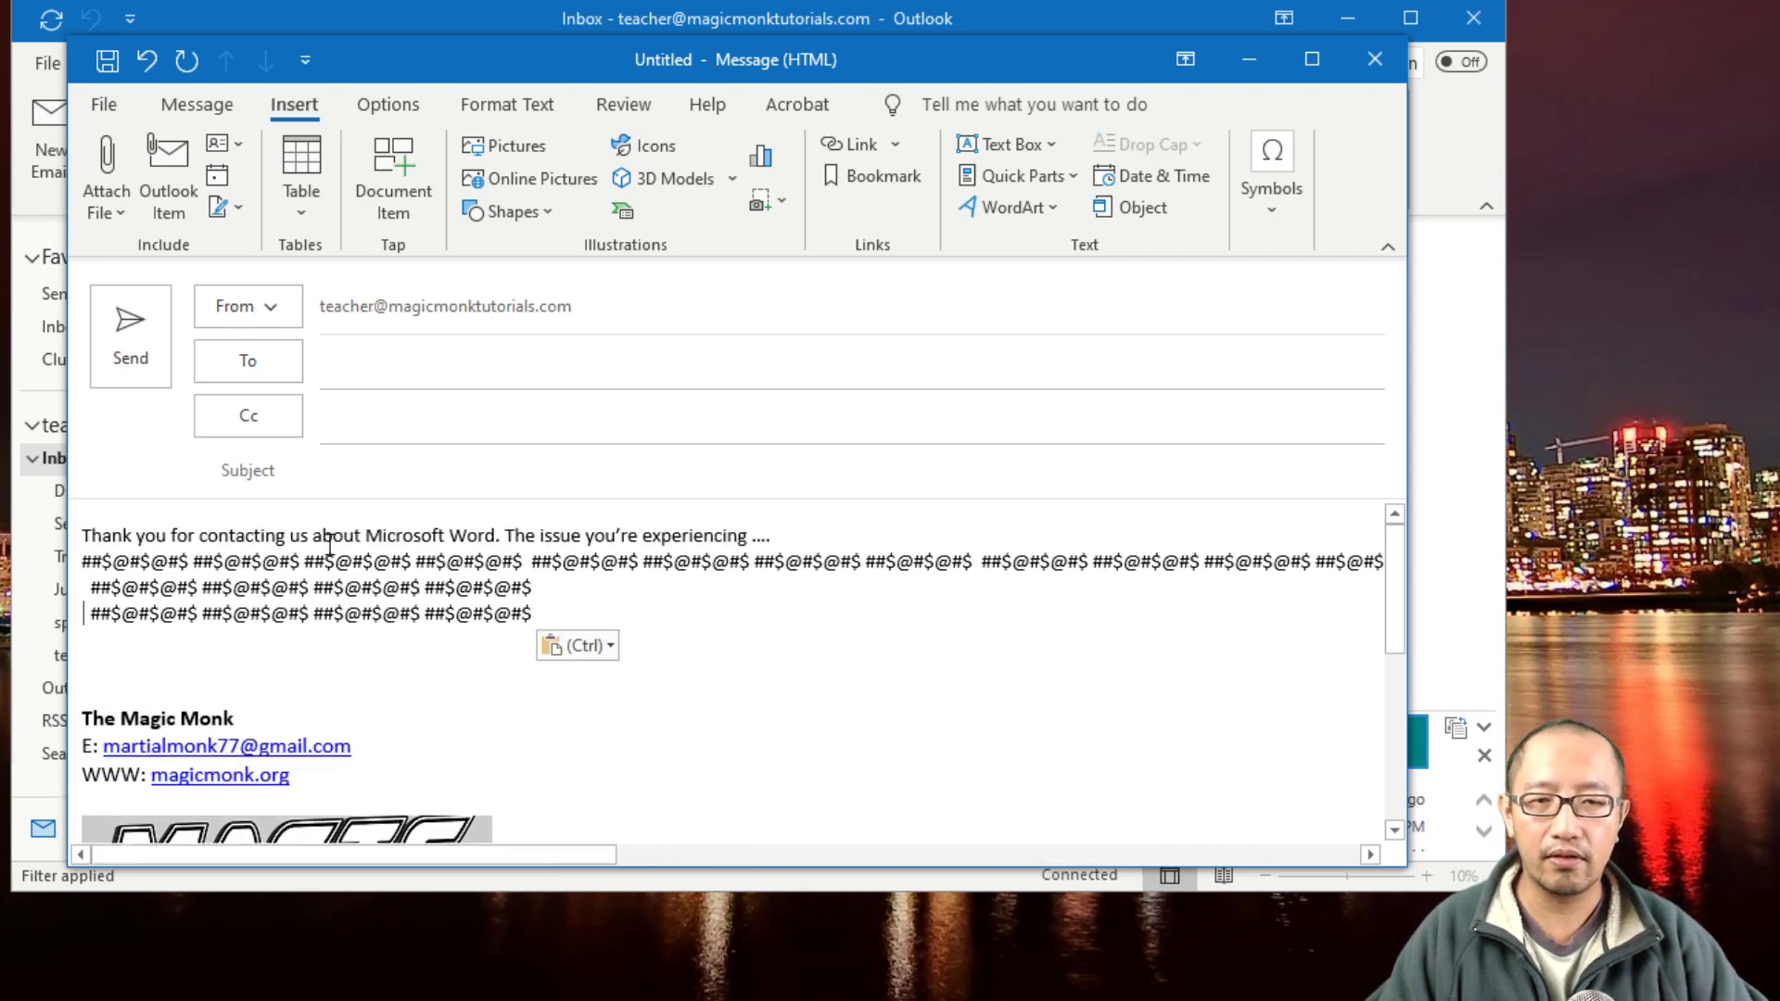
key(Return)
key(ctrl+v)
key(Return)
key(ctrl+v)
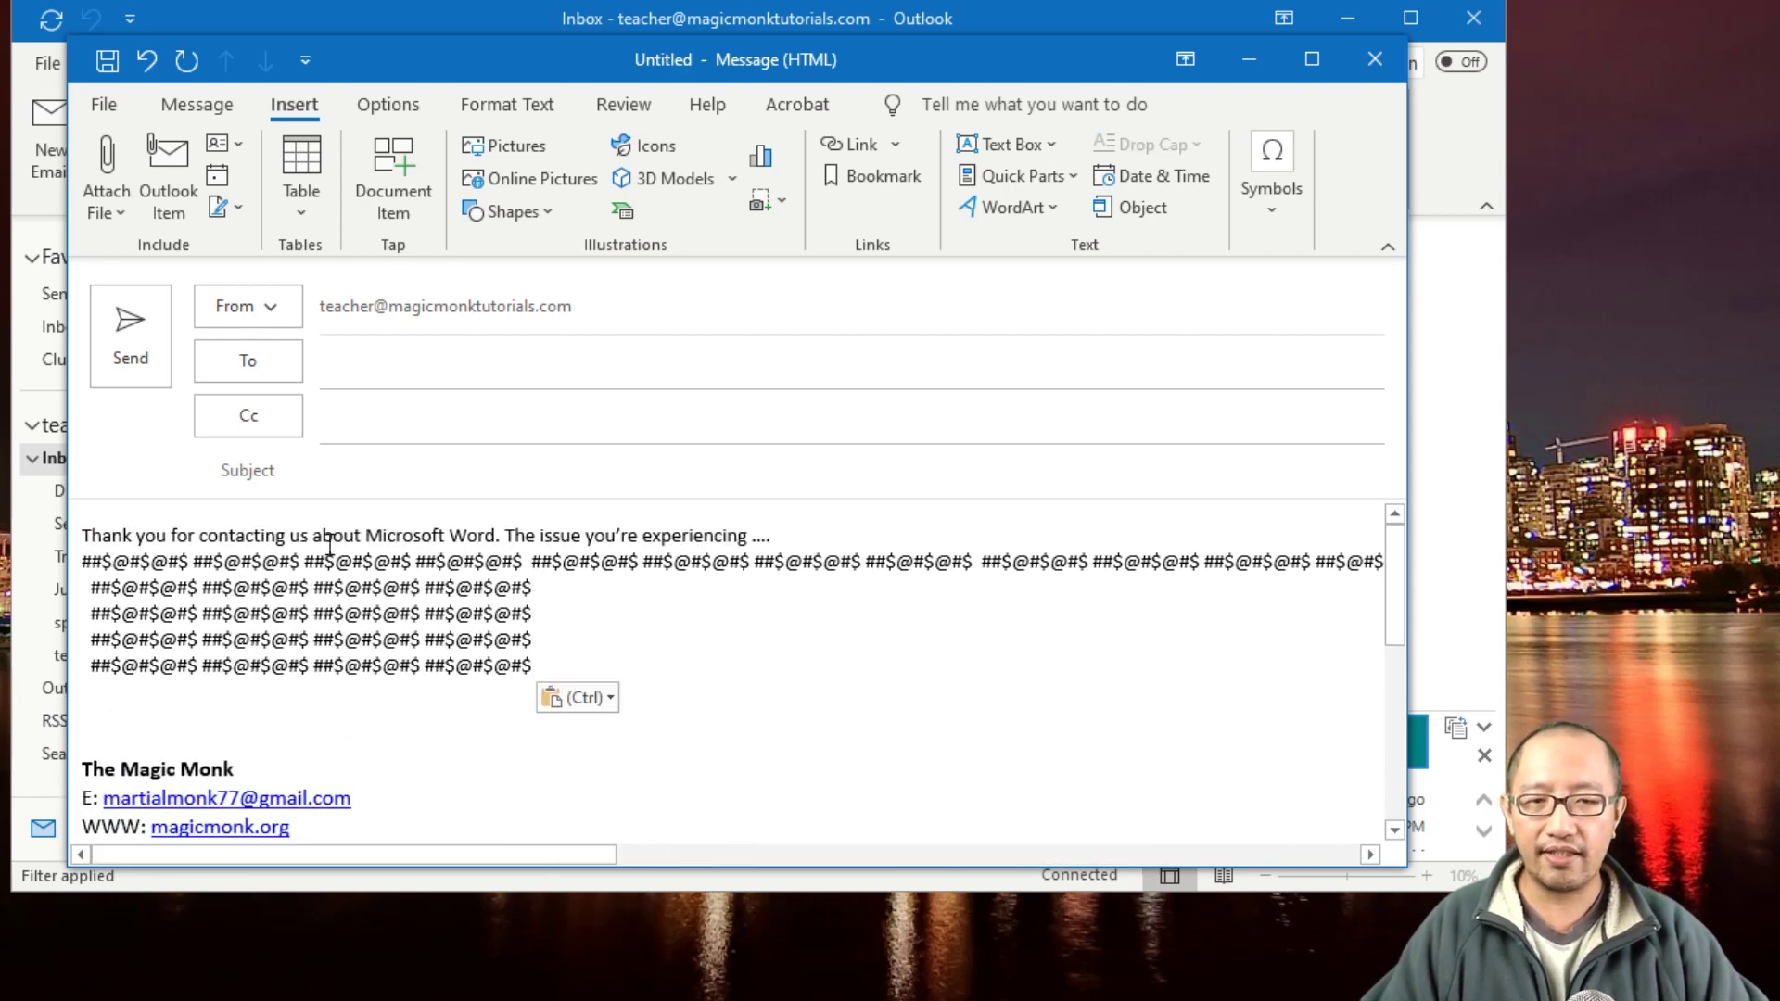
key(Return)
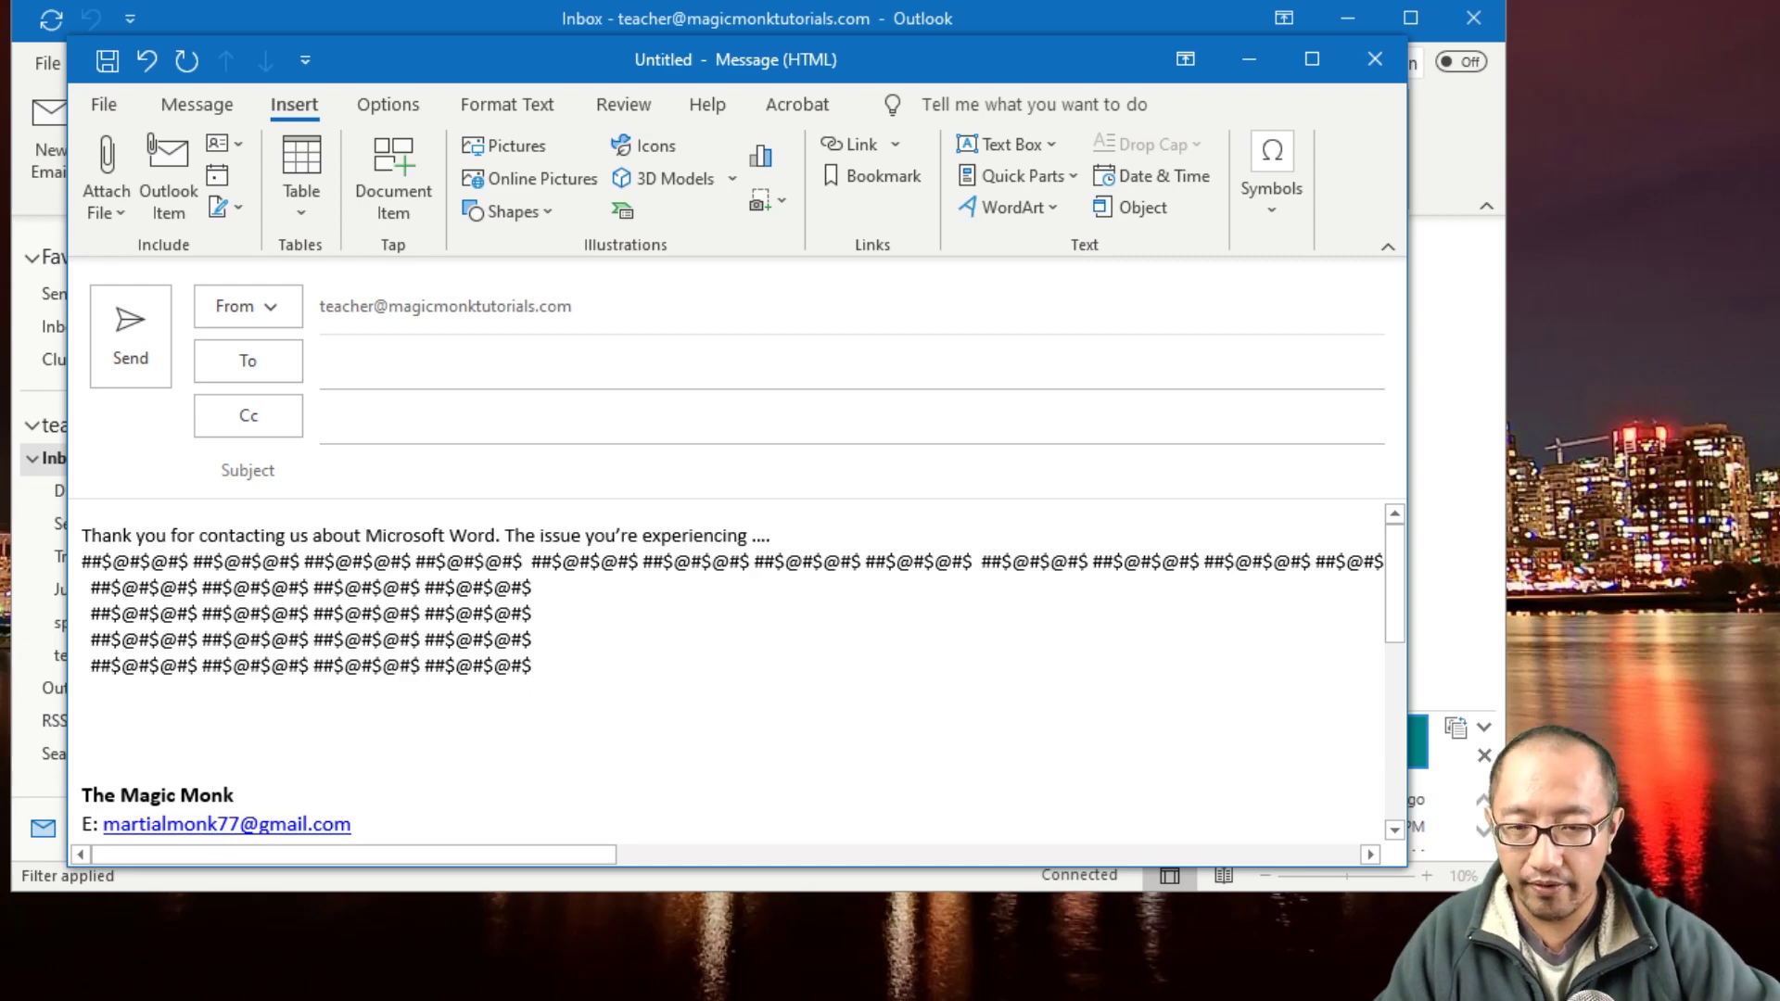
text(The end)
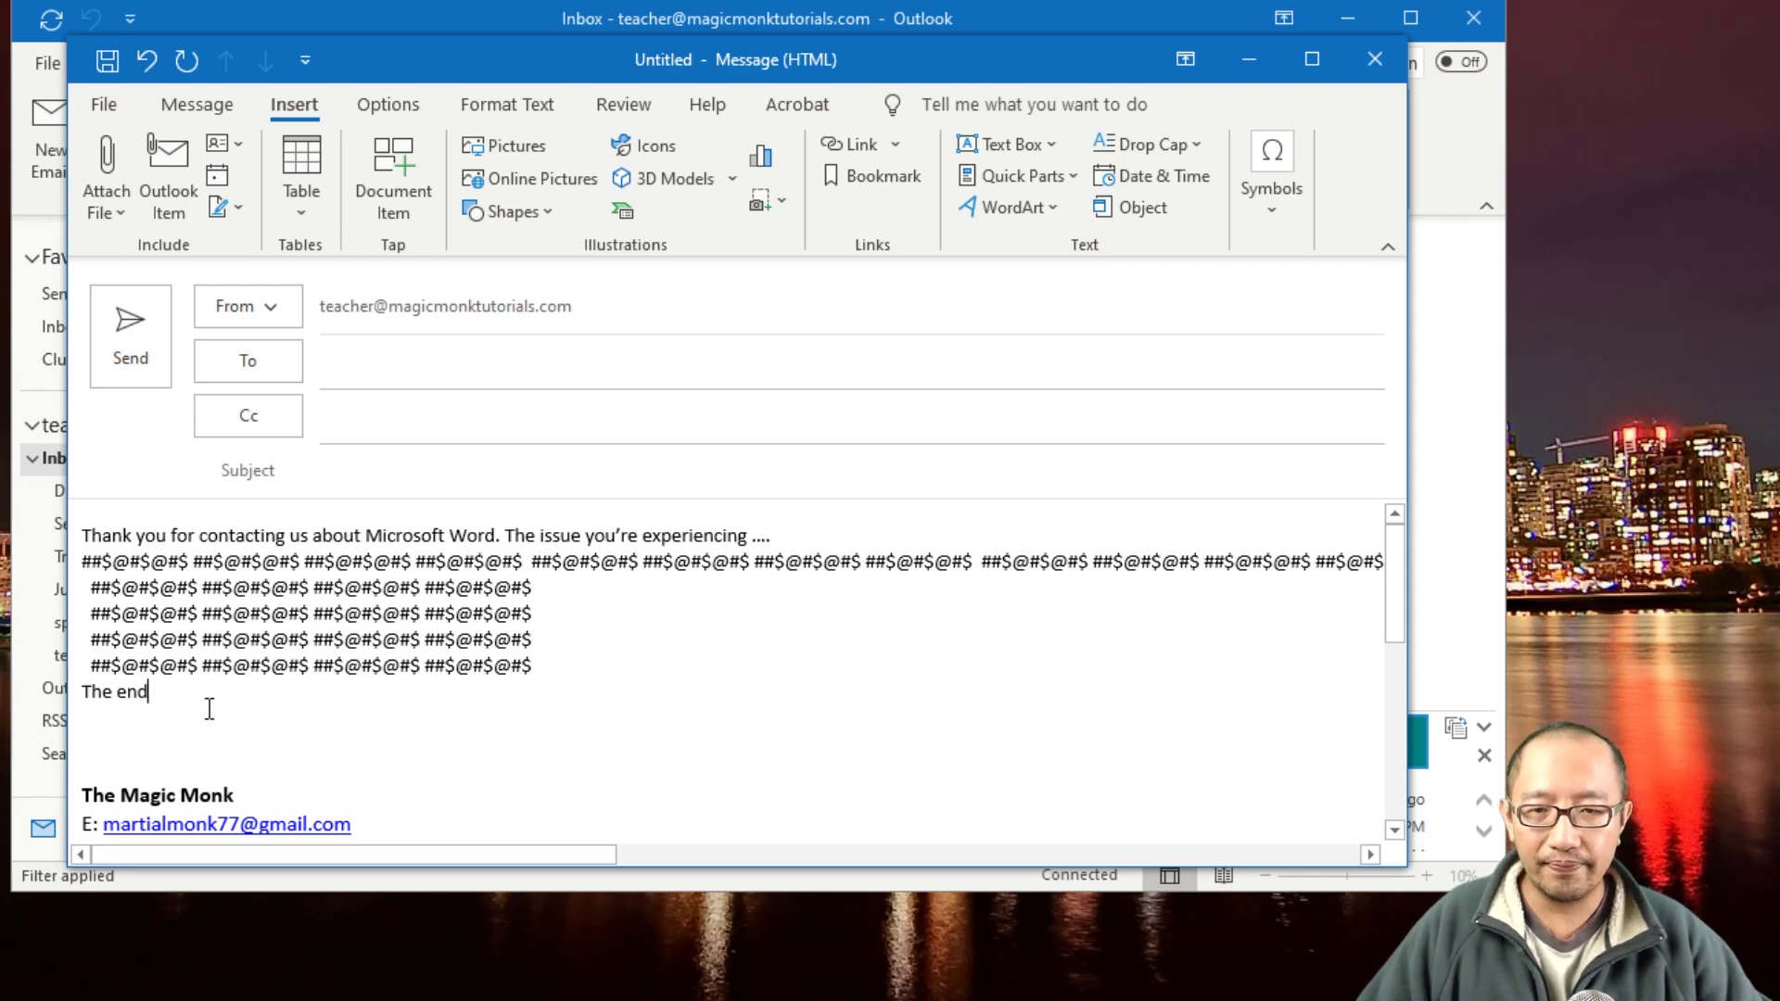
Select the whole reply and save the selection to the Quick Part Gallery.
drag(208, 704, 51, 533)
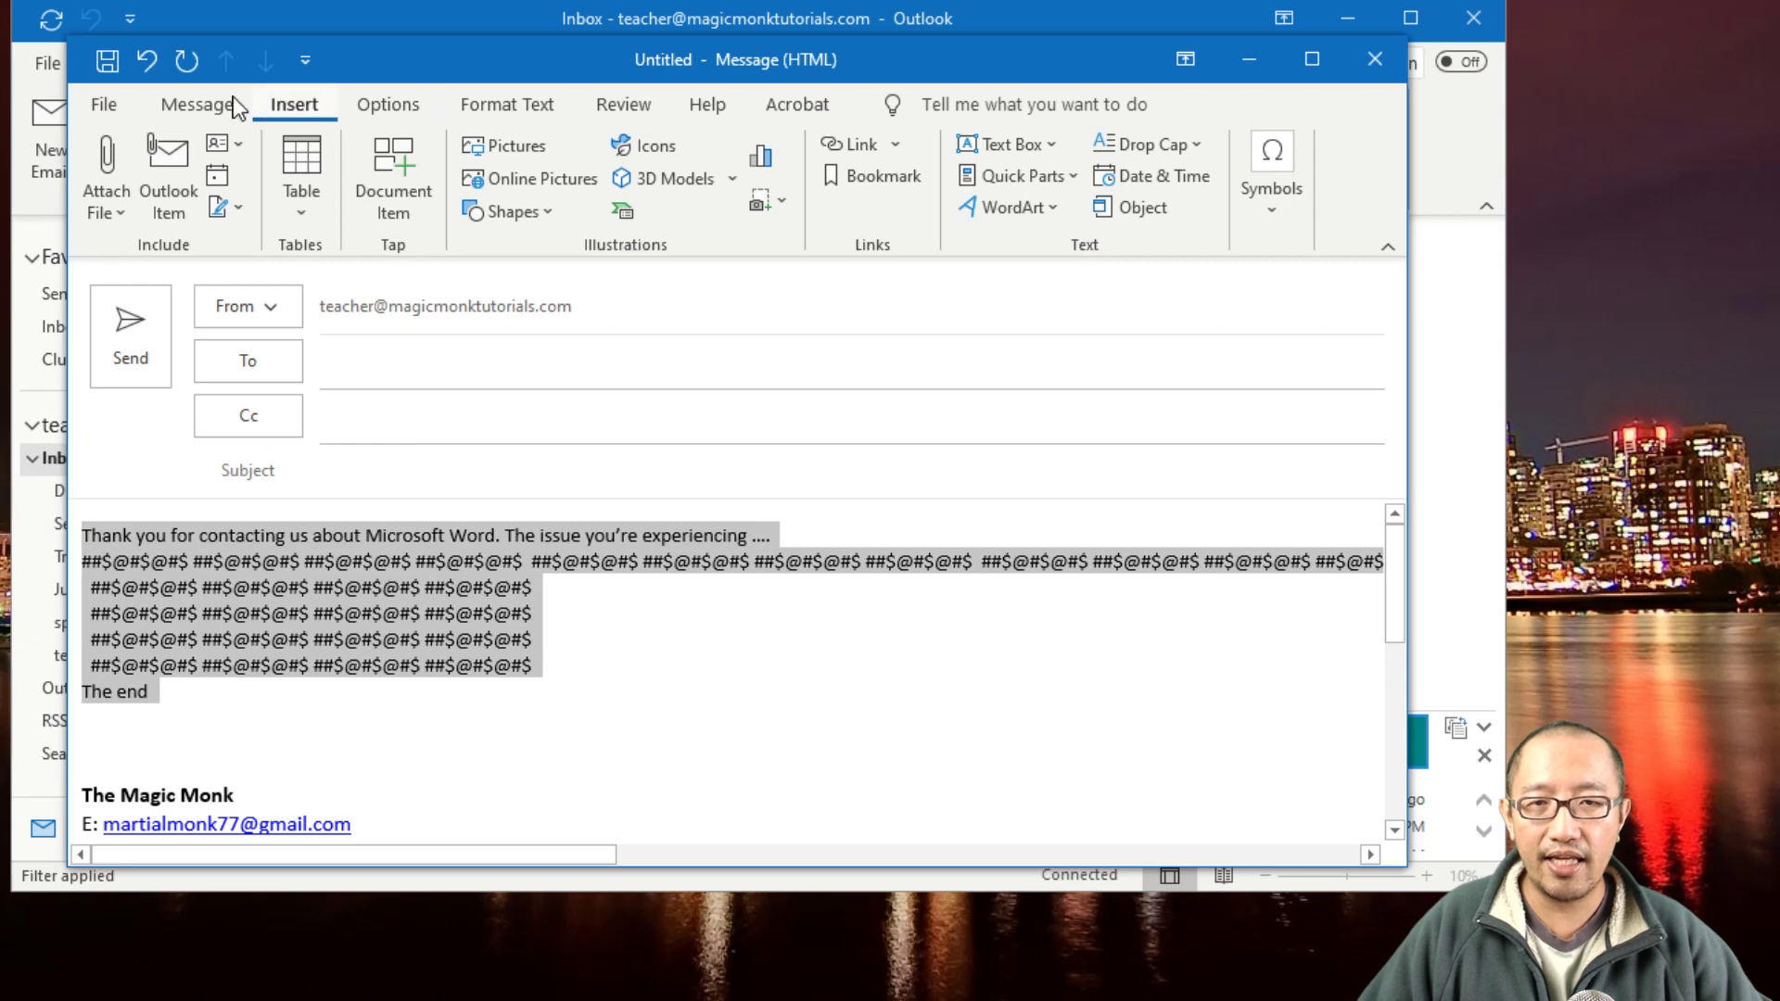
scroll(393, 109, down, 2)
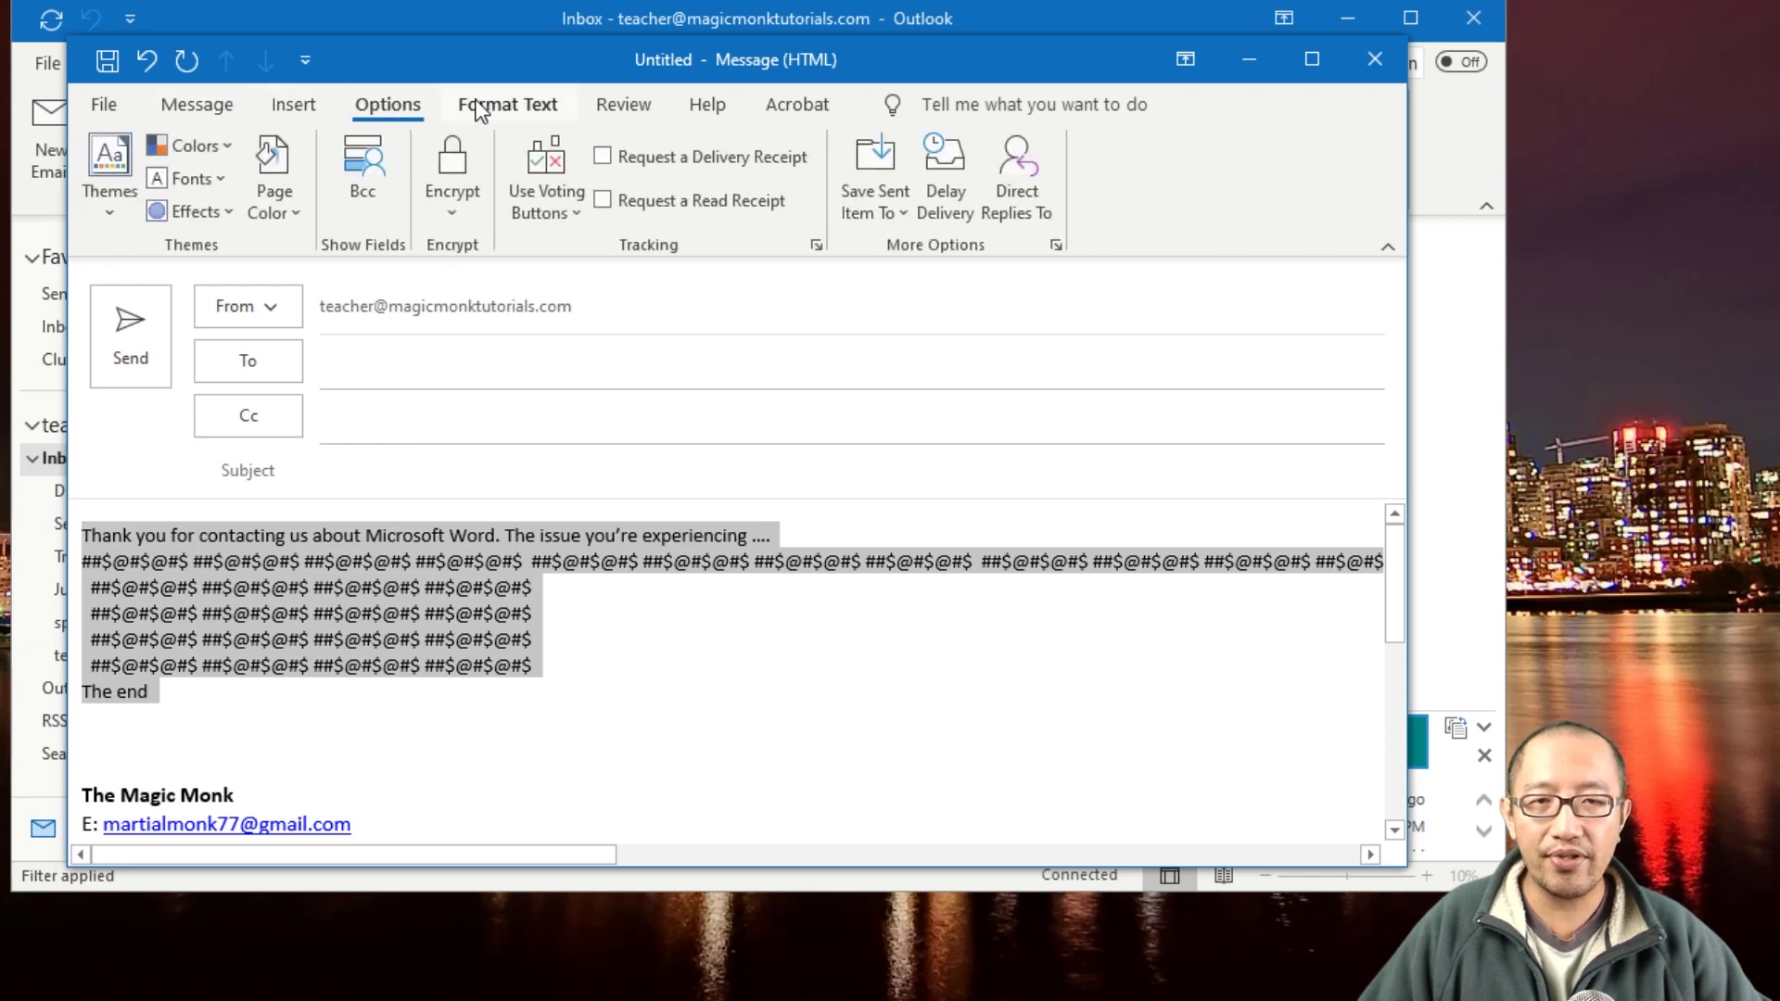
scroll(306, 111, up, 2)
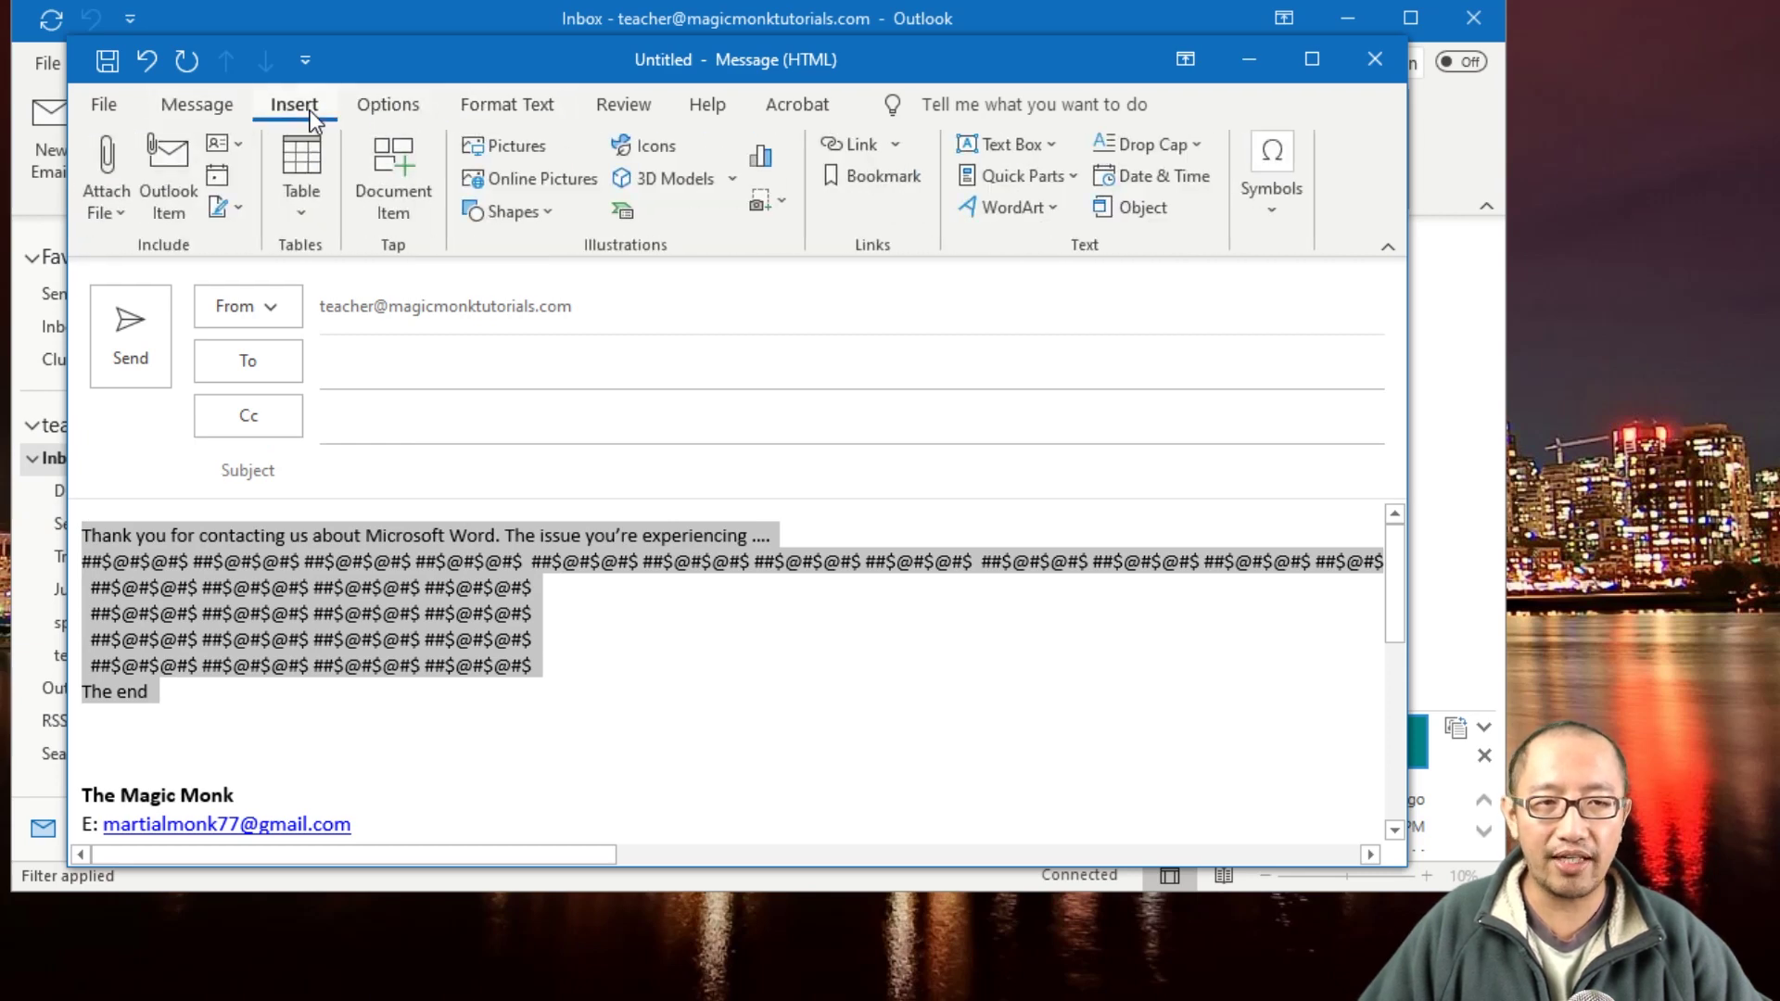
click(1067, 185)
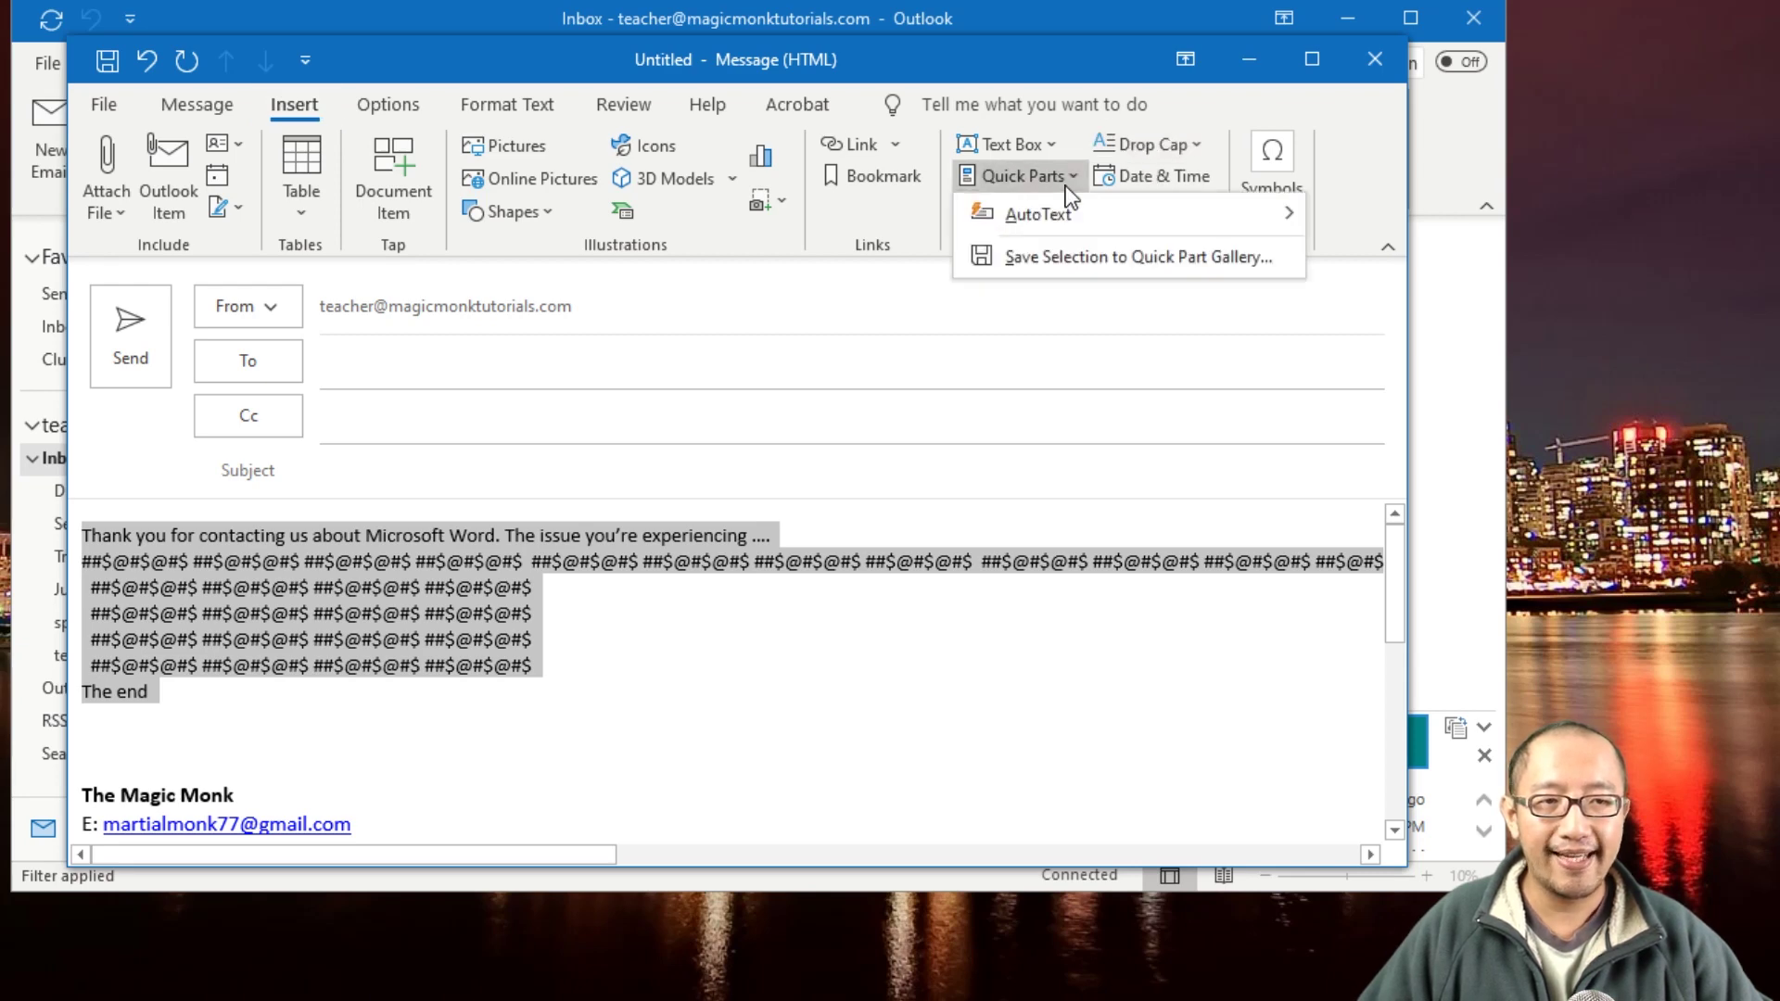
click(1054, 257)
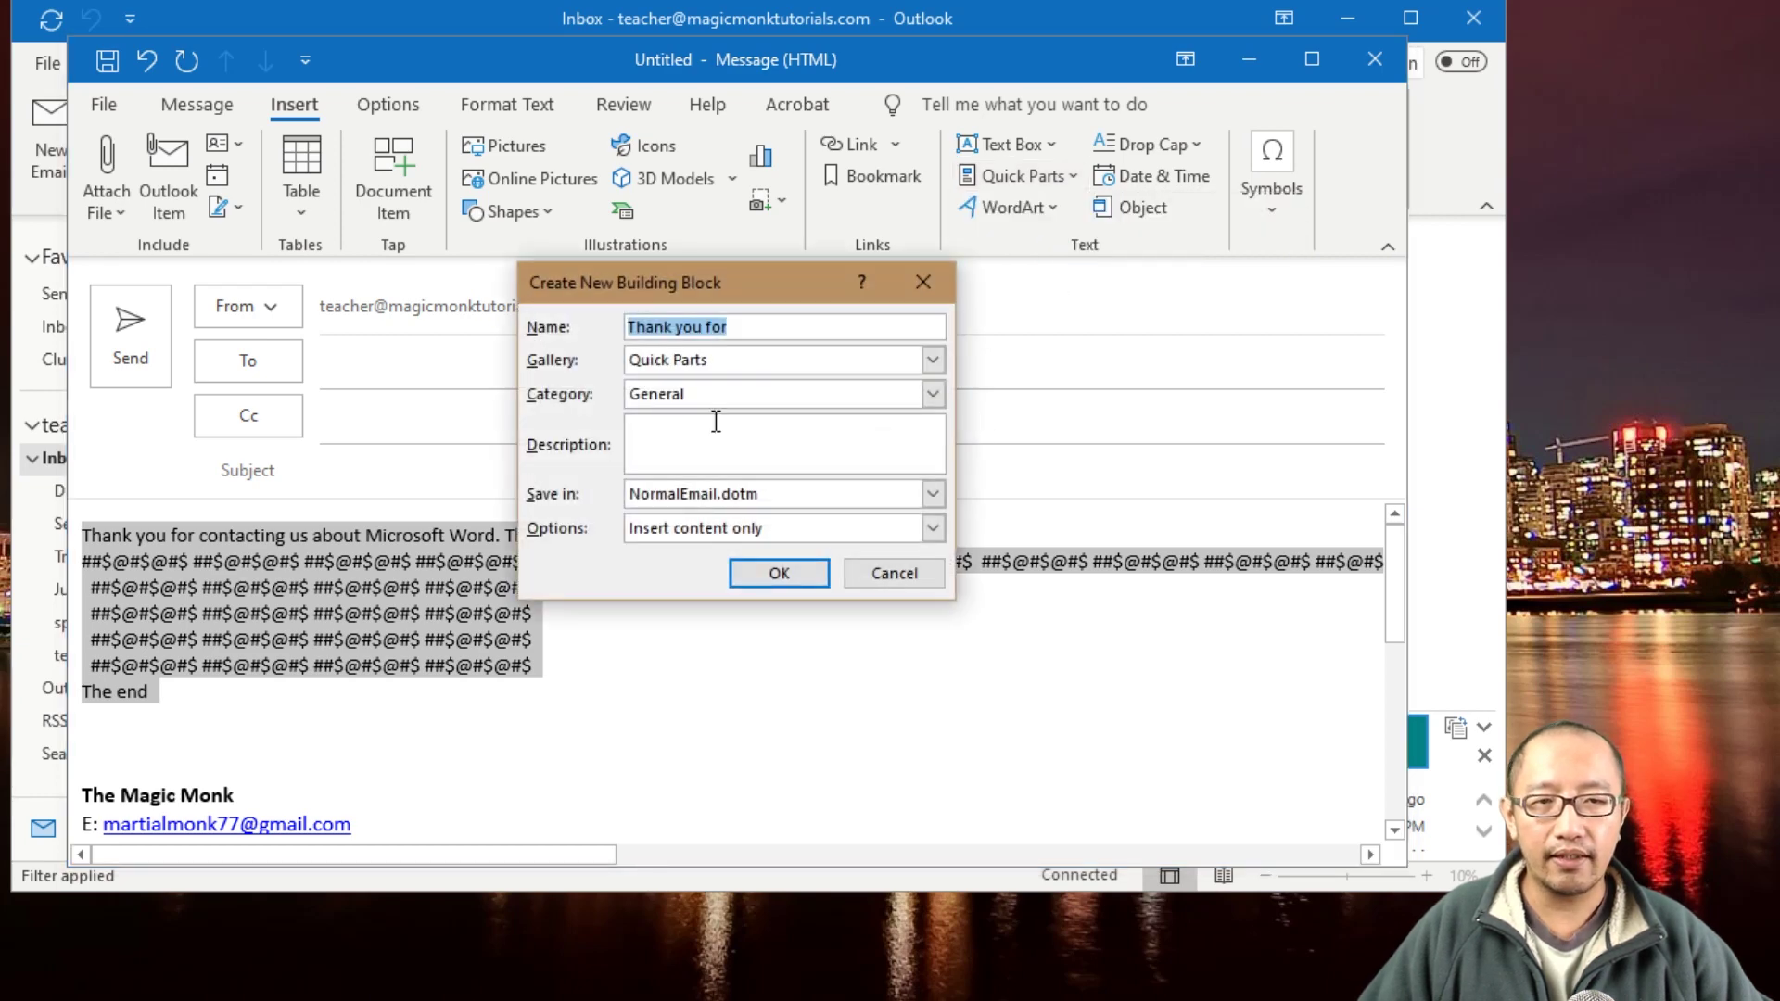
Replace the suggested name with 'wordreply' and confirm the new building block.
click(756, 326)
click(581, 326)
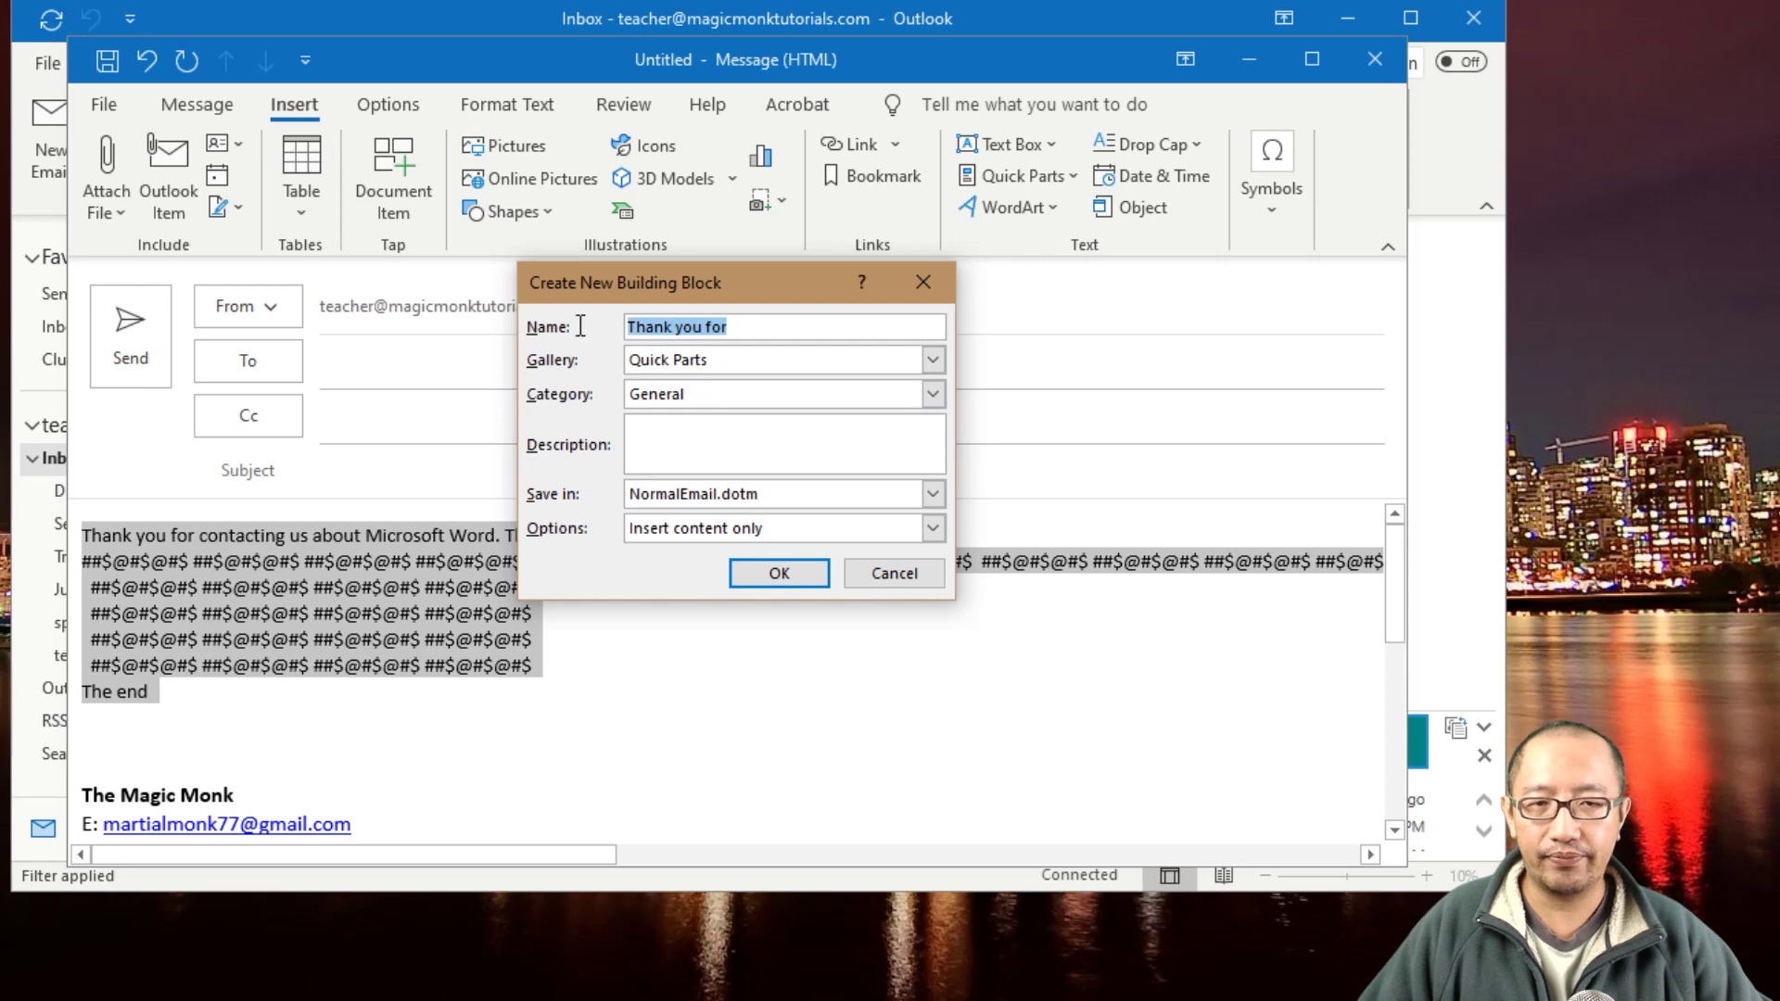
drag(763, 326, 627, 327)
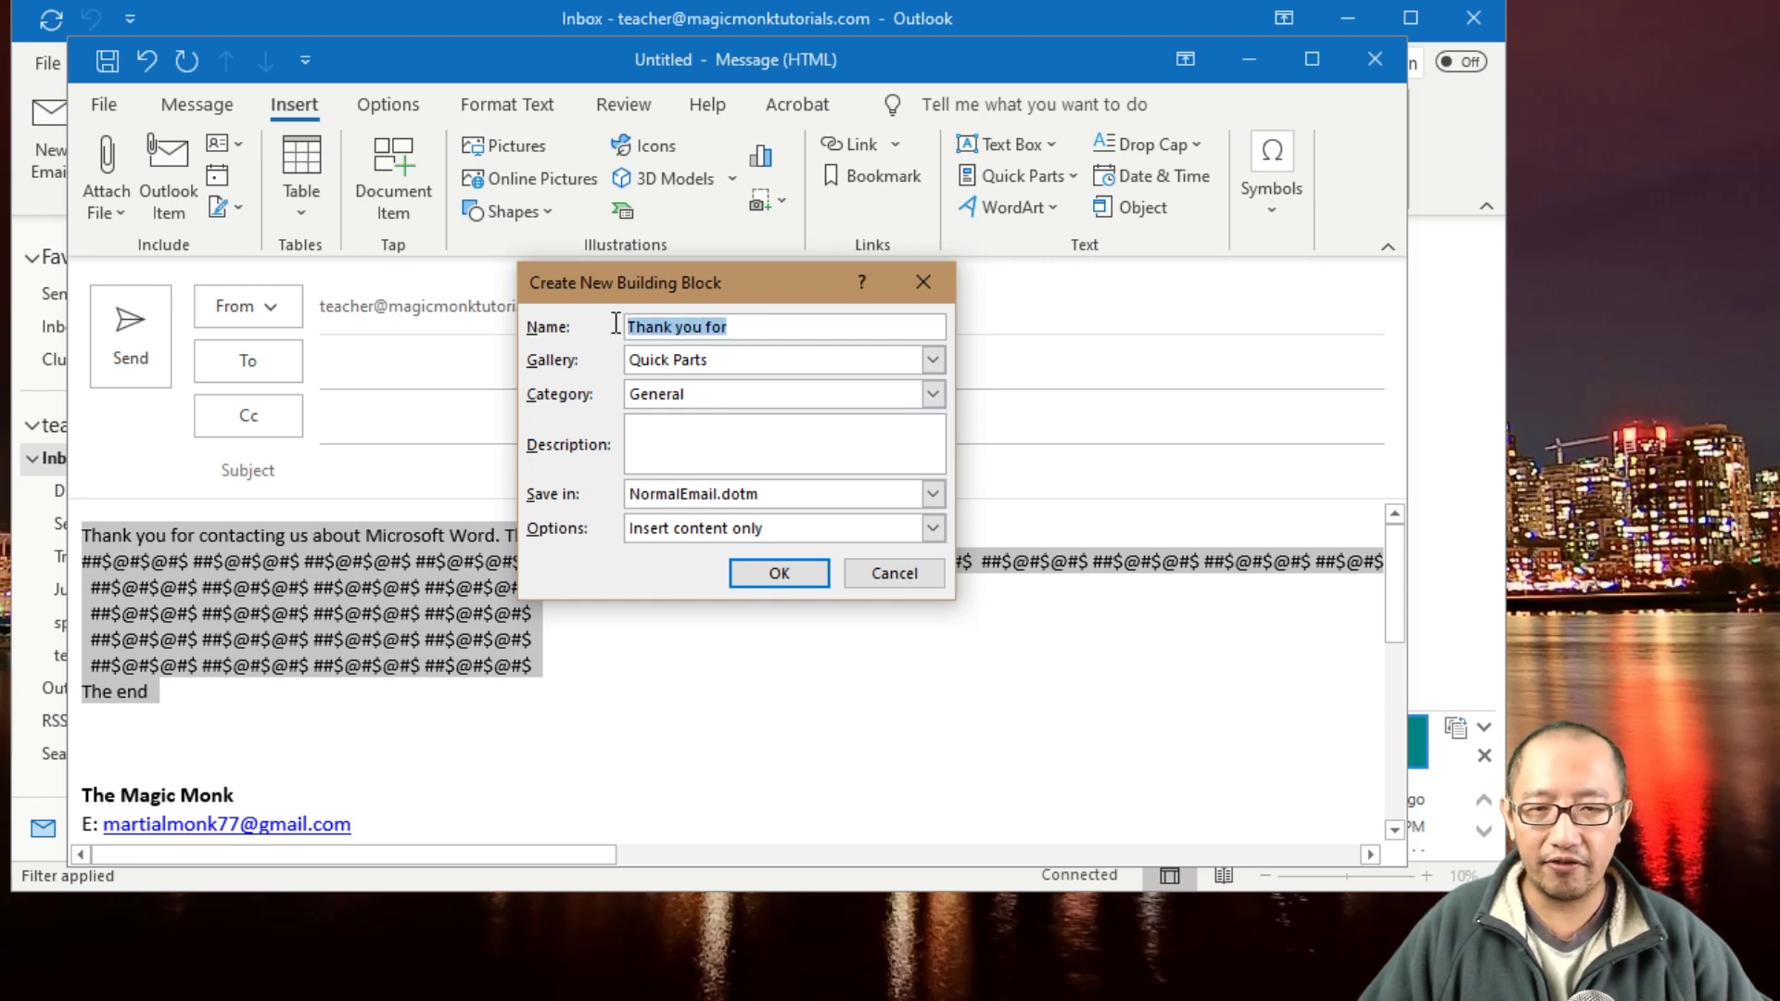
click(718, 326)
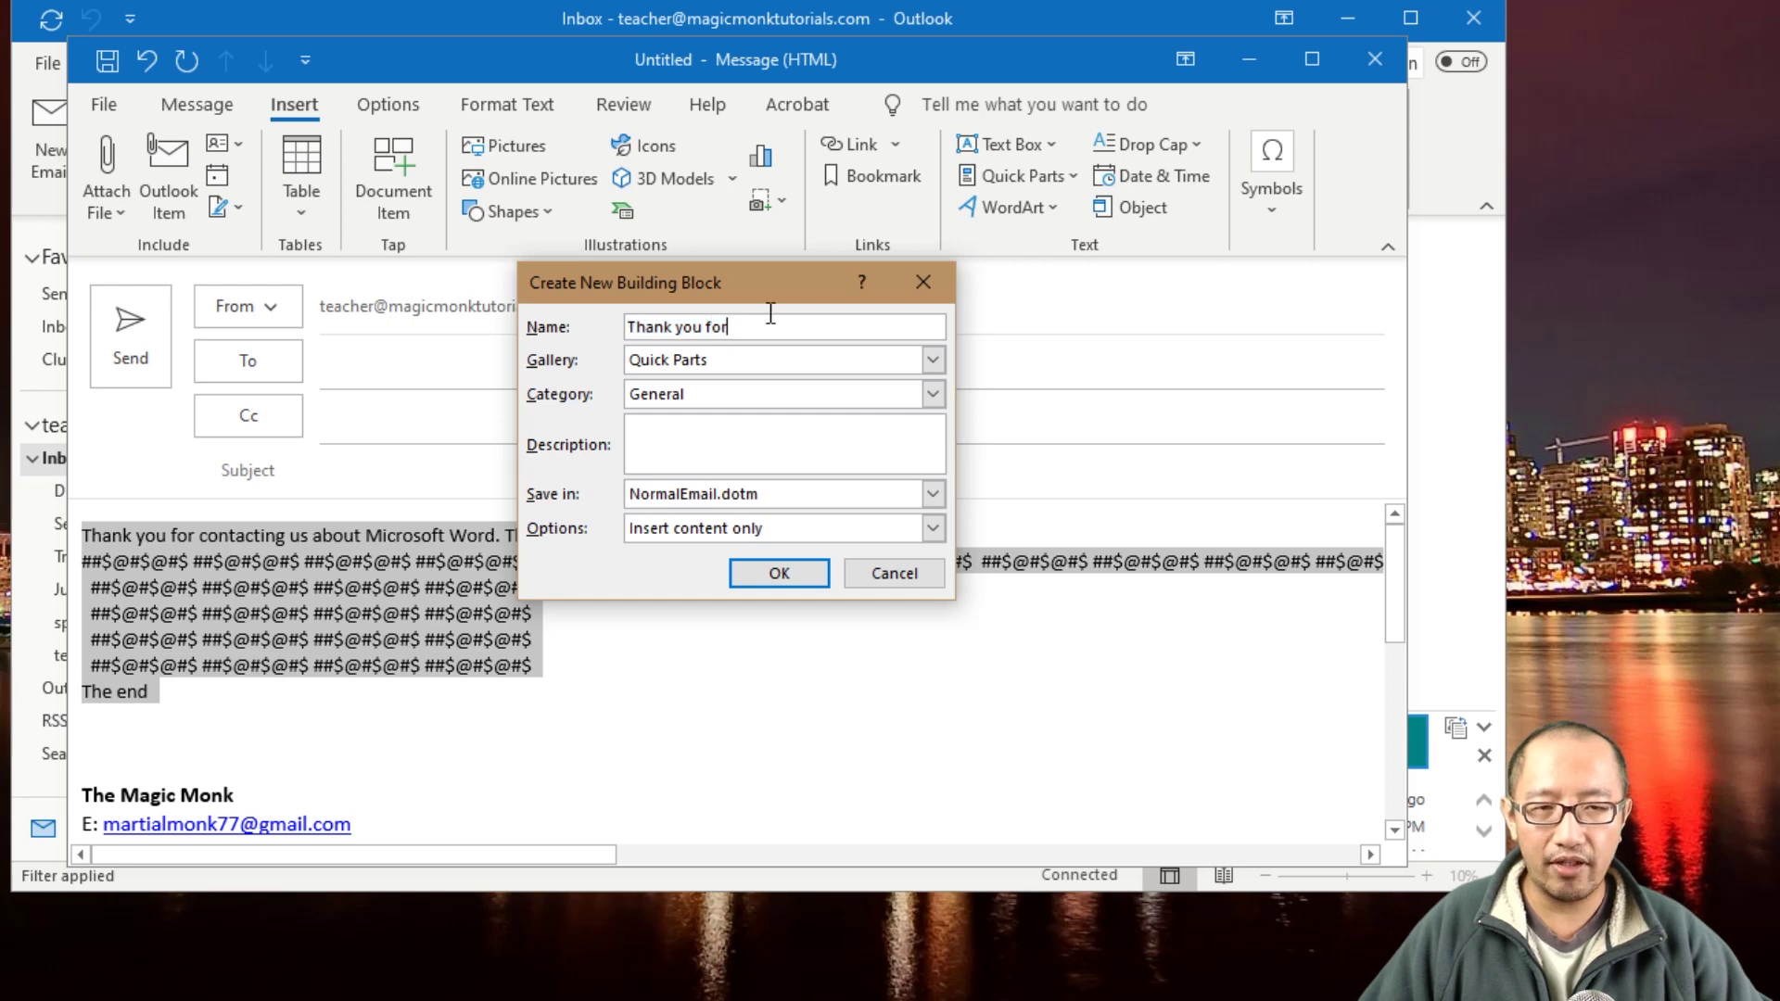
drag(770, 327, 601, 324)
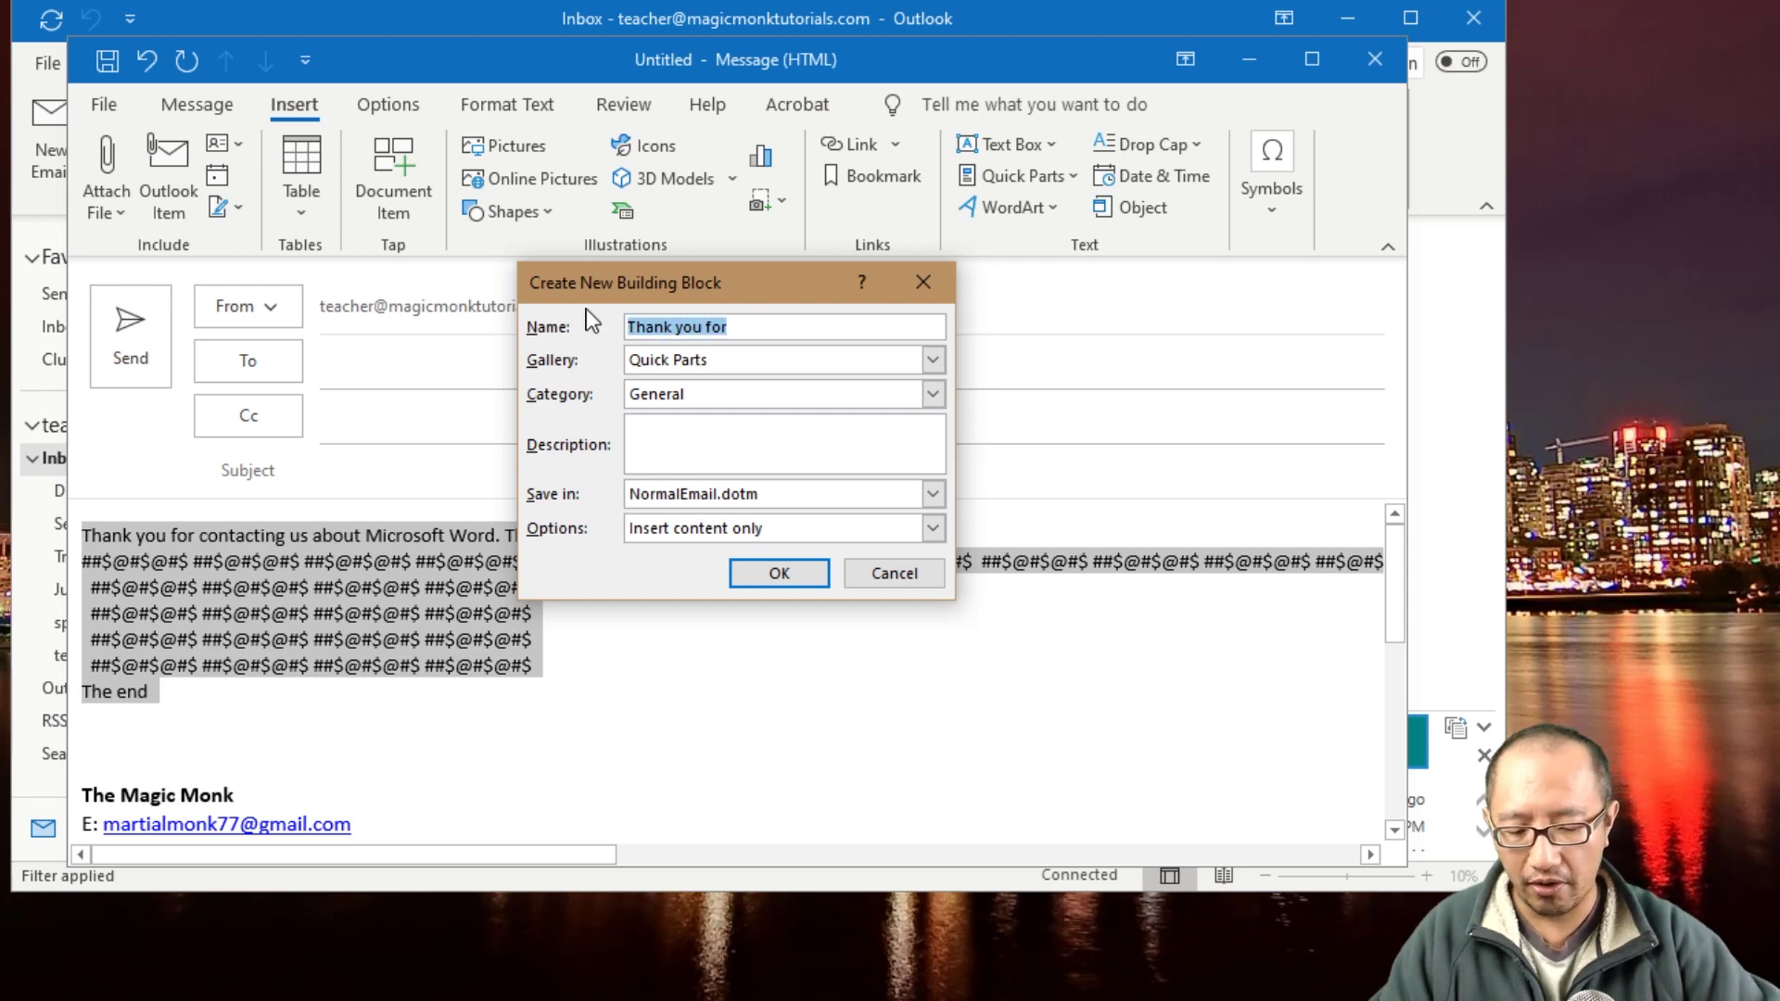
text(word)
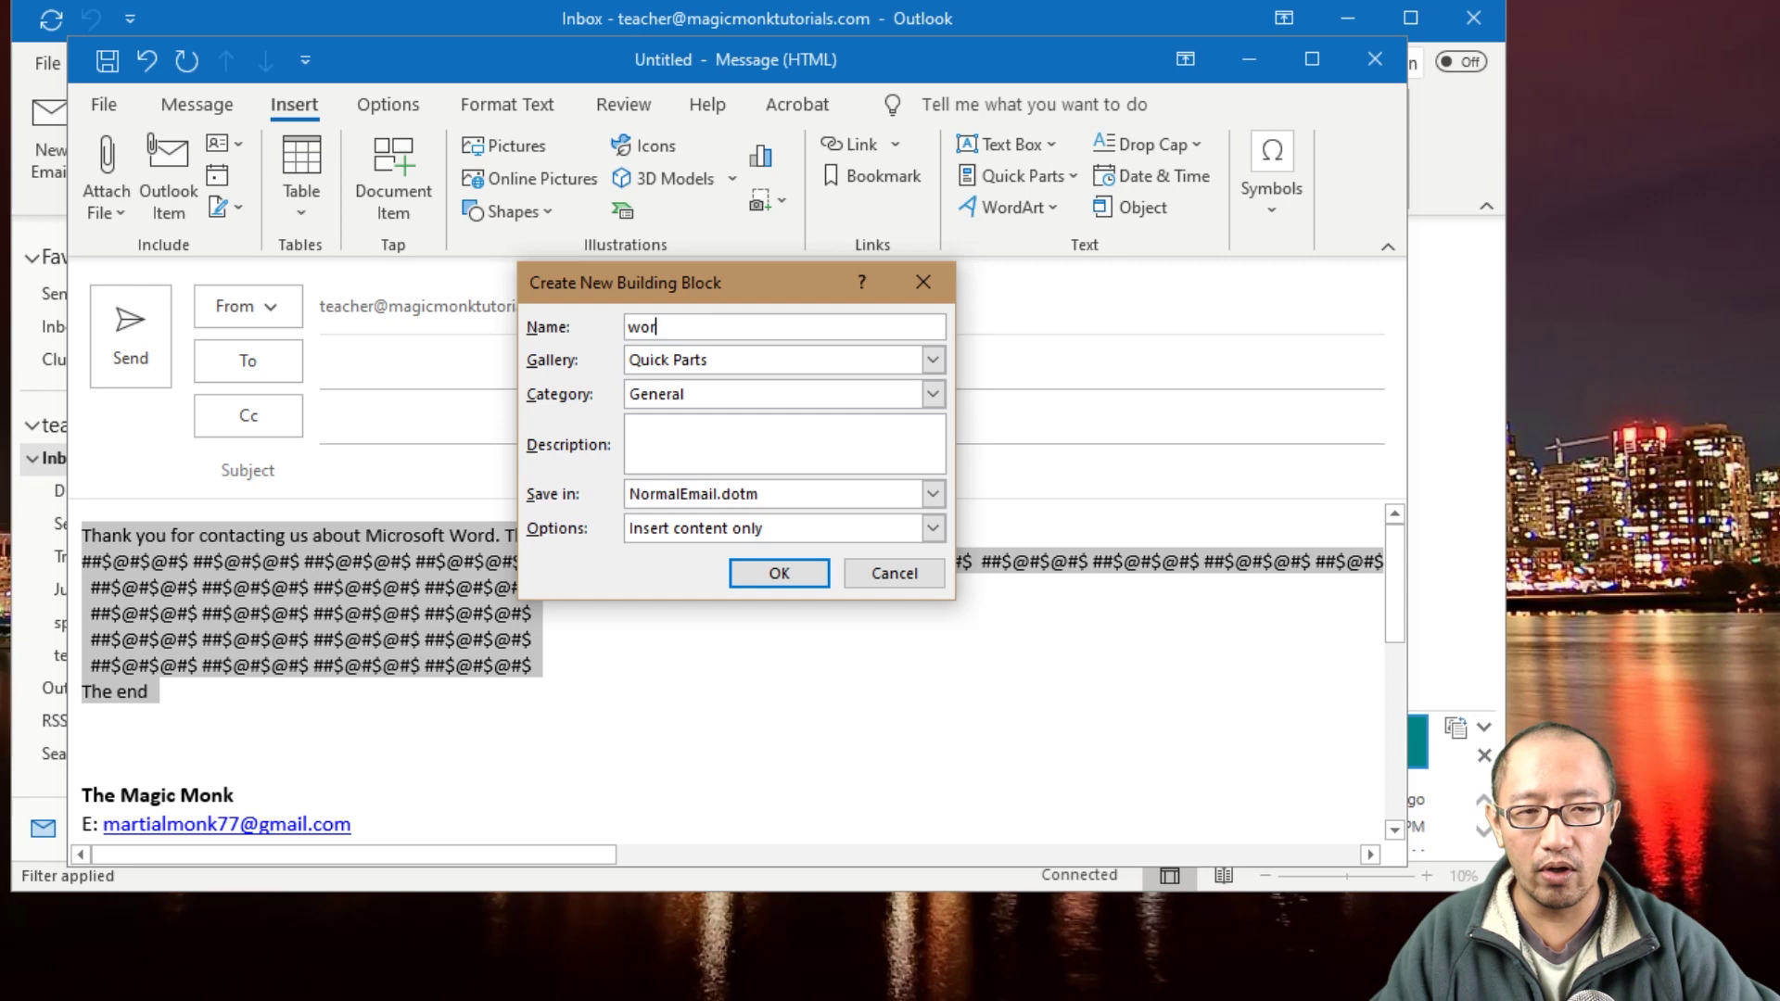
text(reply)
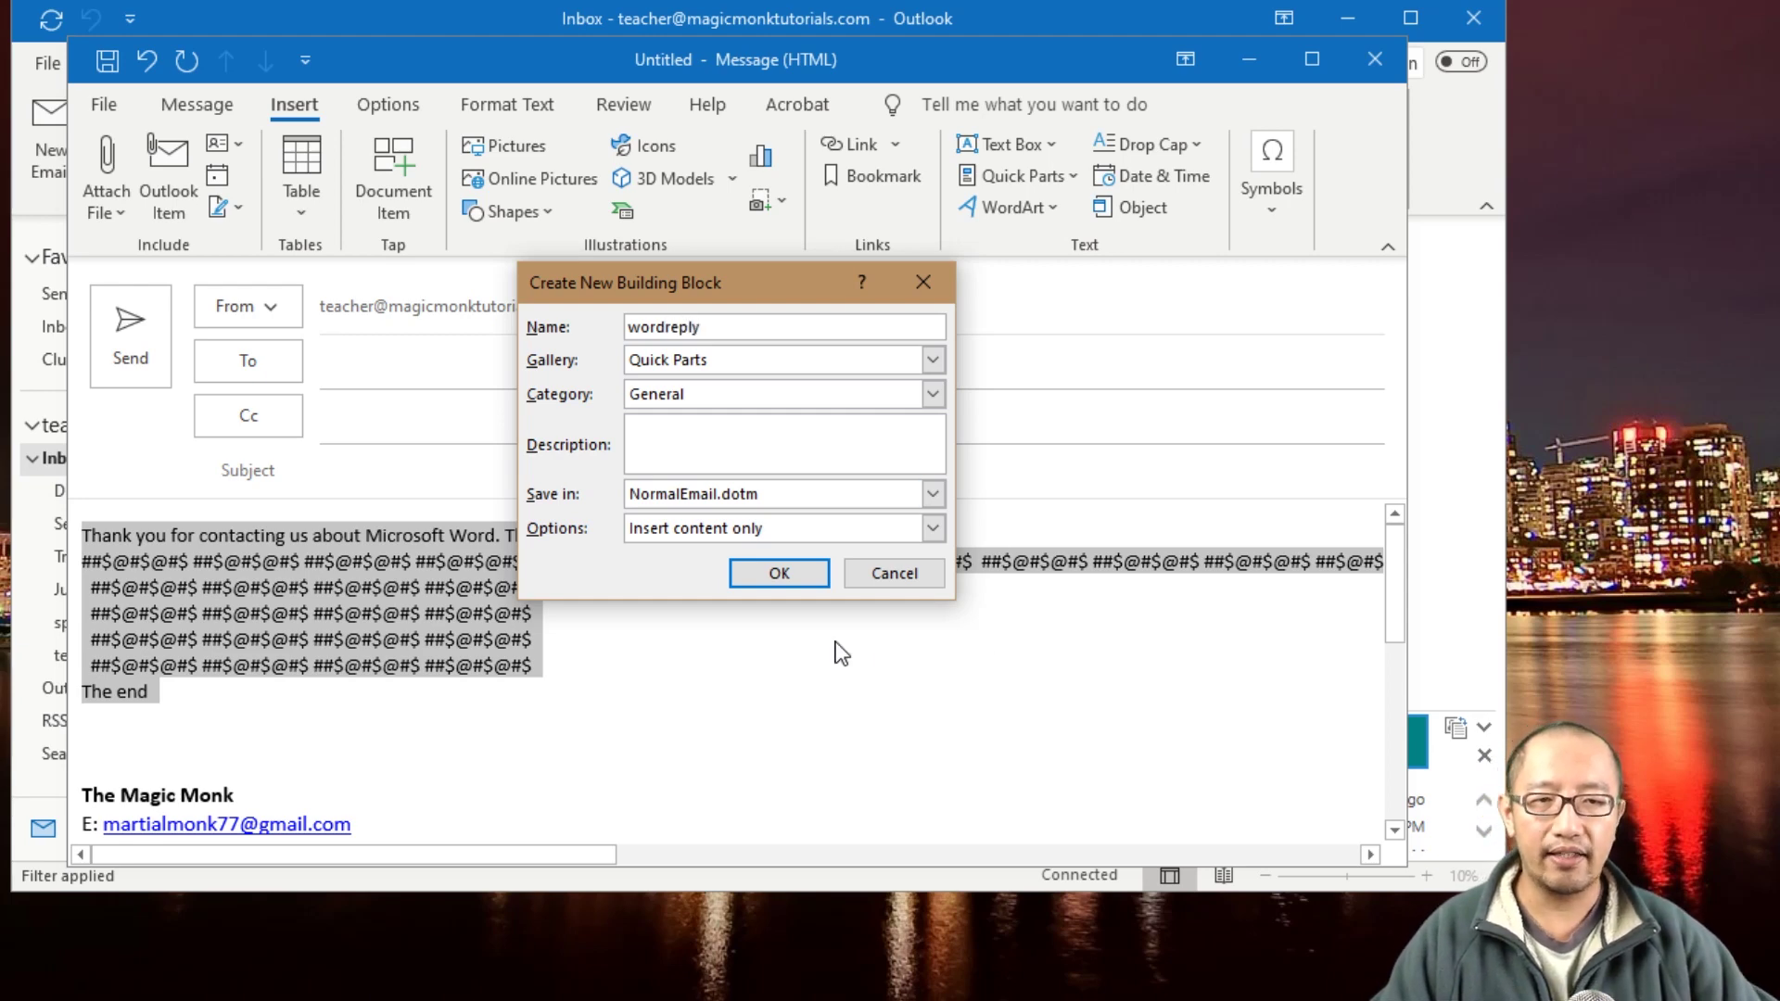
click(781, 579)
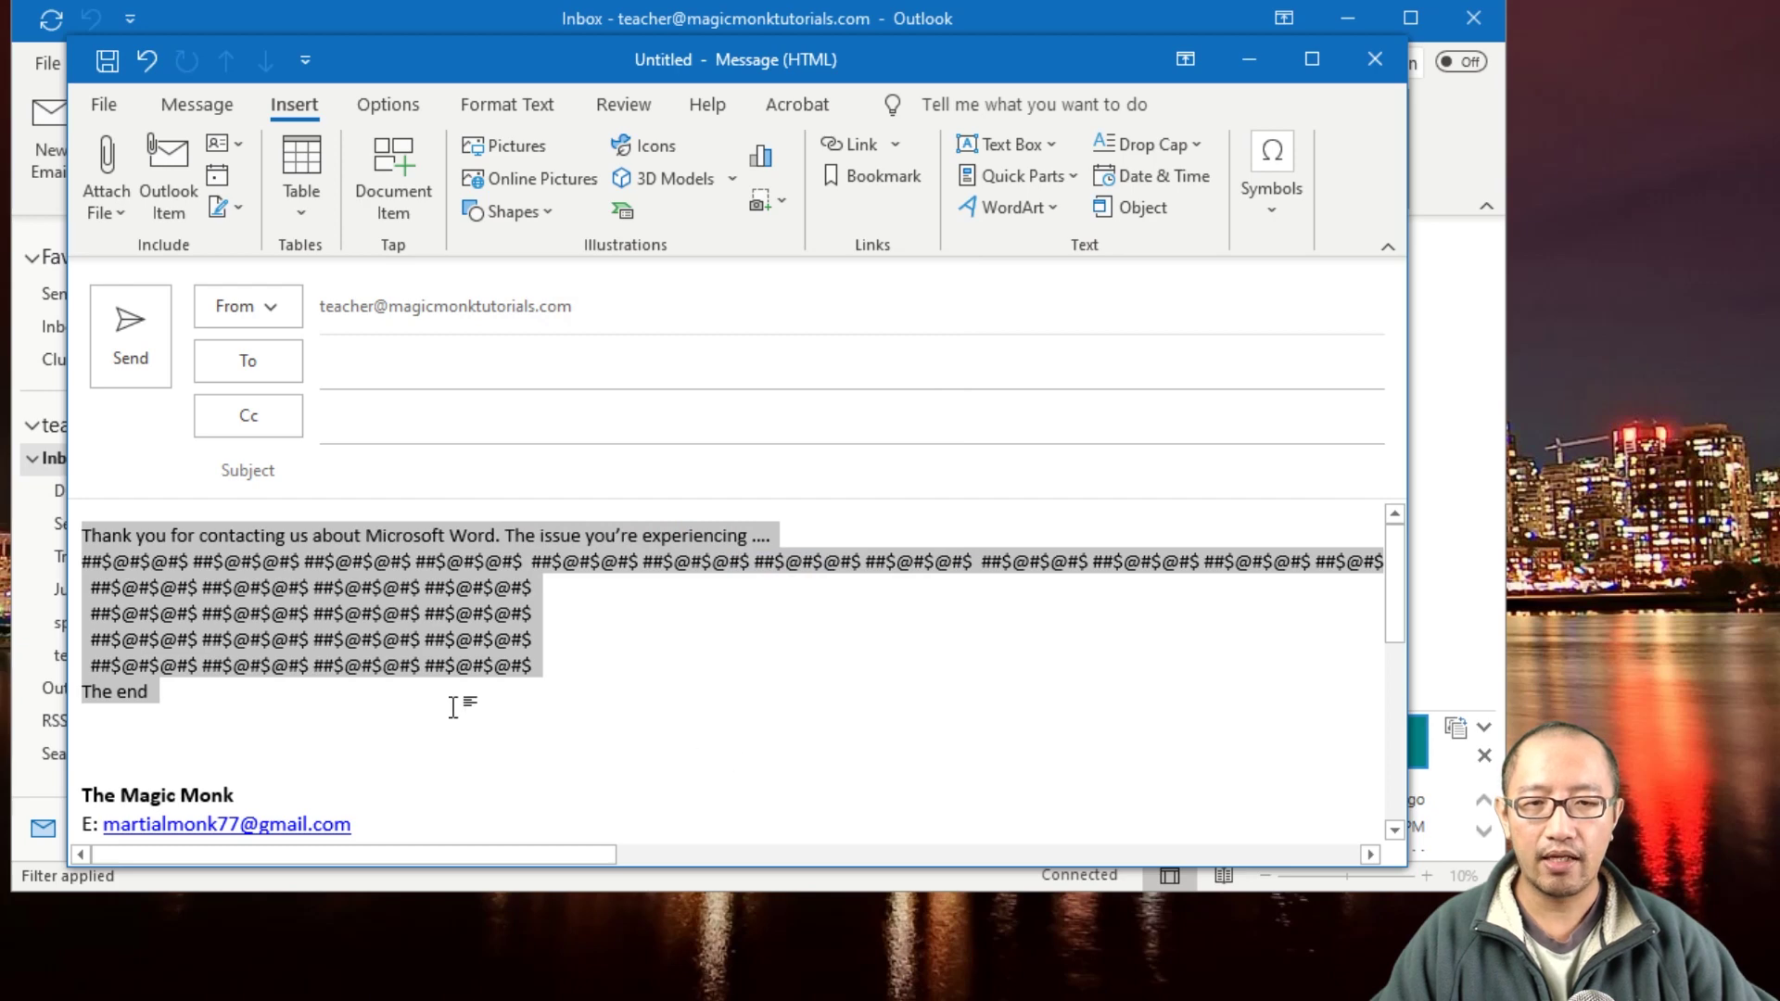
Delete the reply text and close the message without saving the draft.
drag(371, 707, 81, 535)
key(Delete)
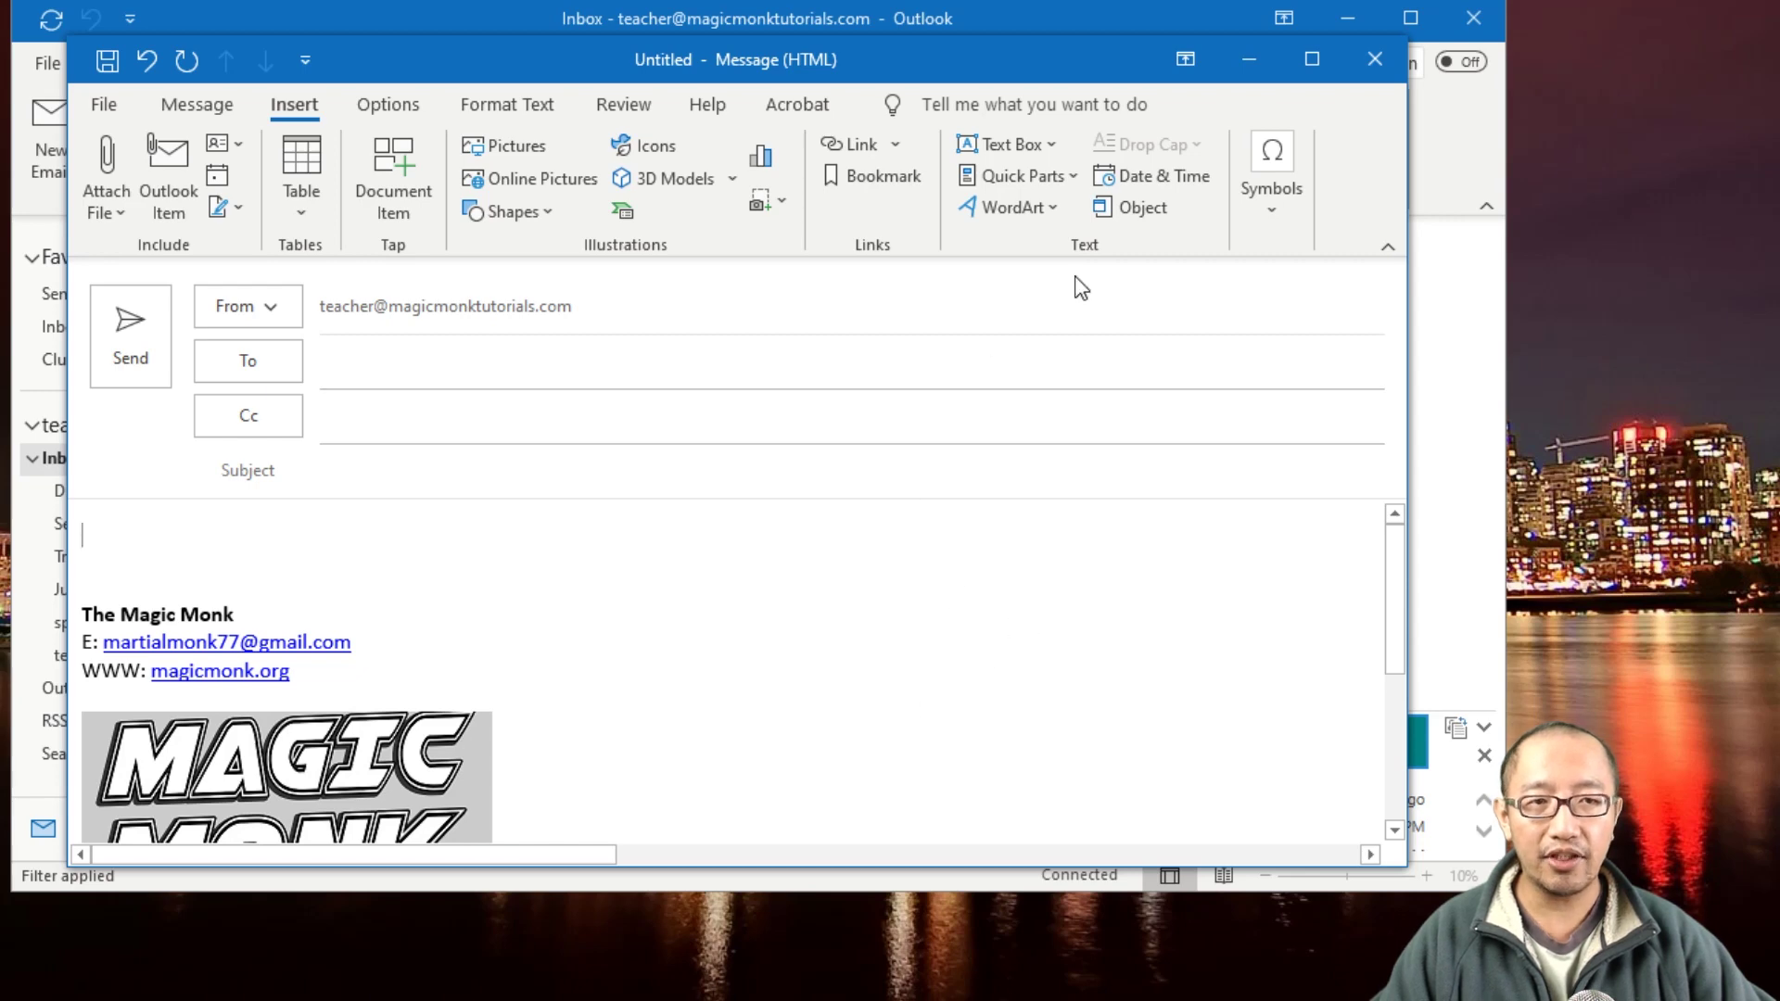
click(1366, 55)
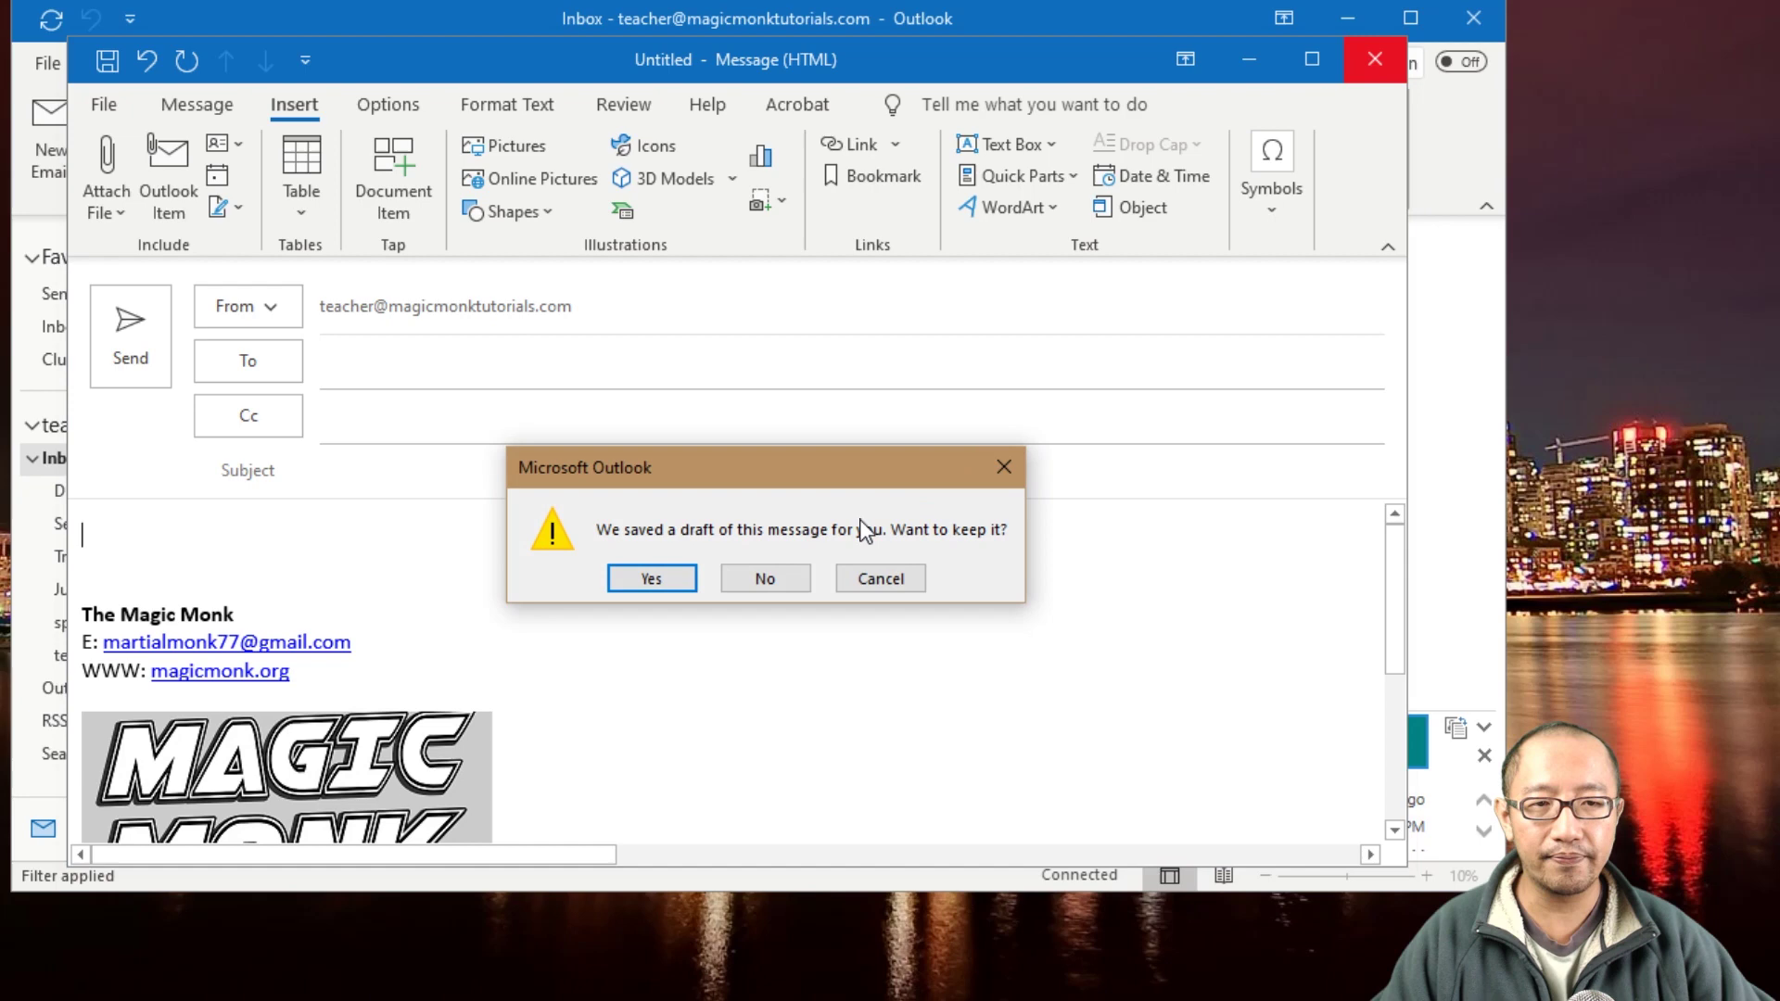
click(803, 582)
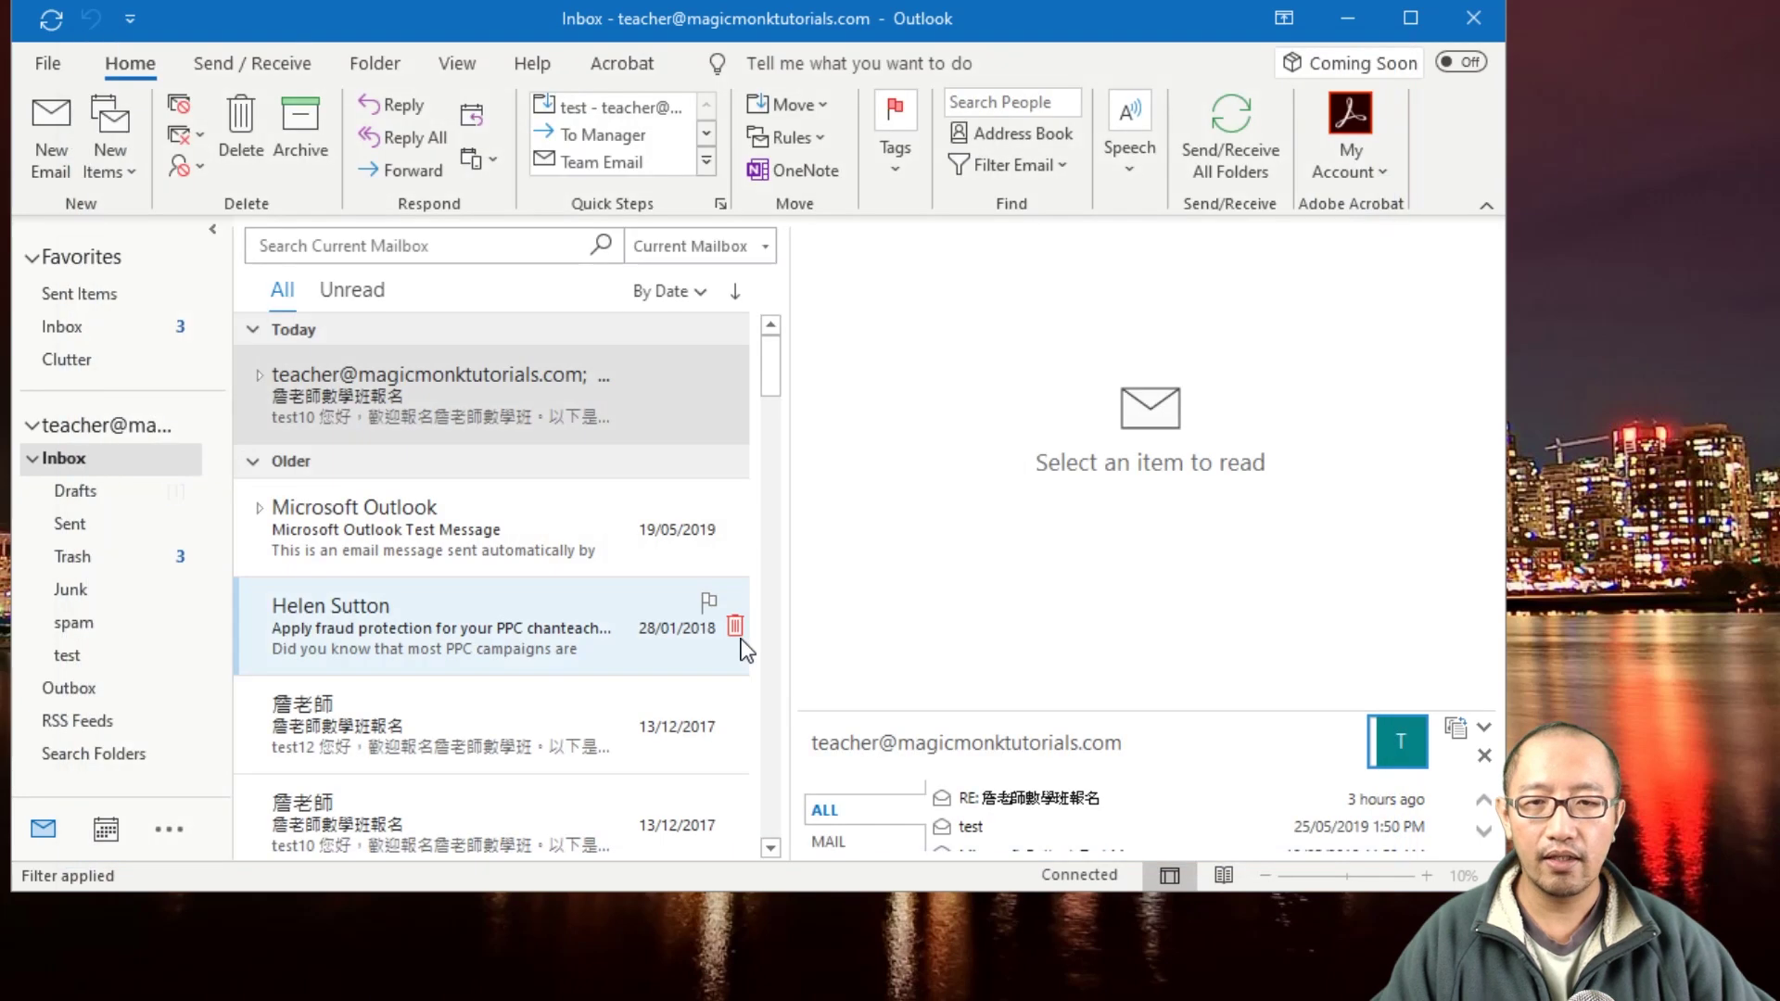
Create a new email and insert the wordreply Quick Part into its body.
click(51, 163)
click(143, 529)
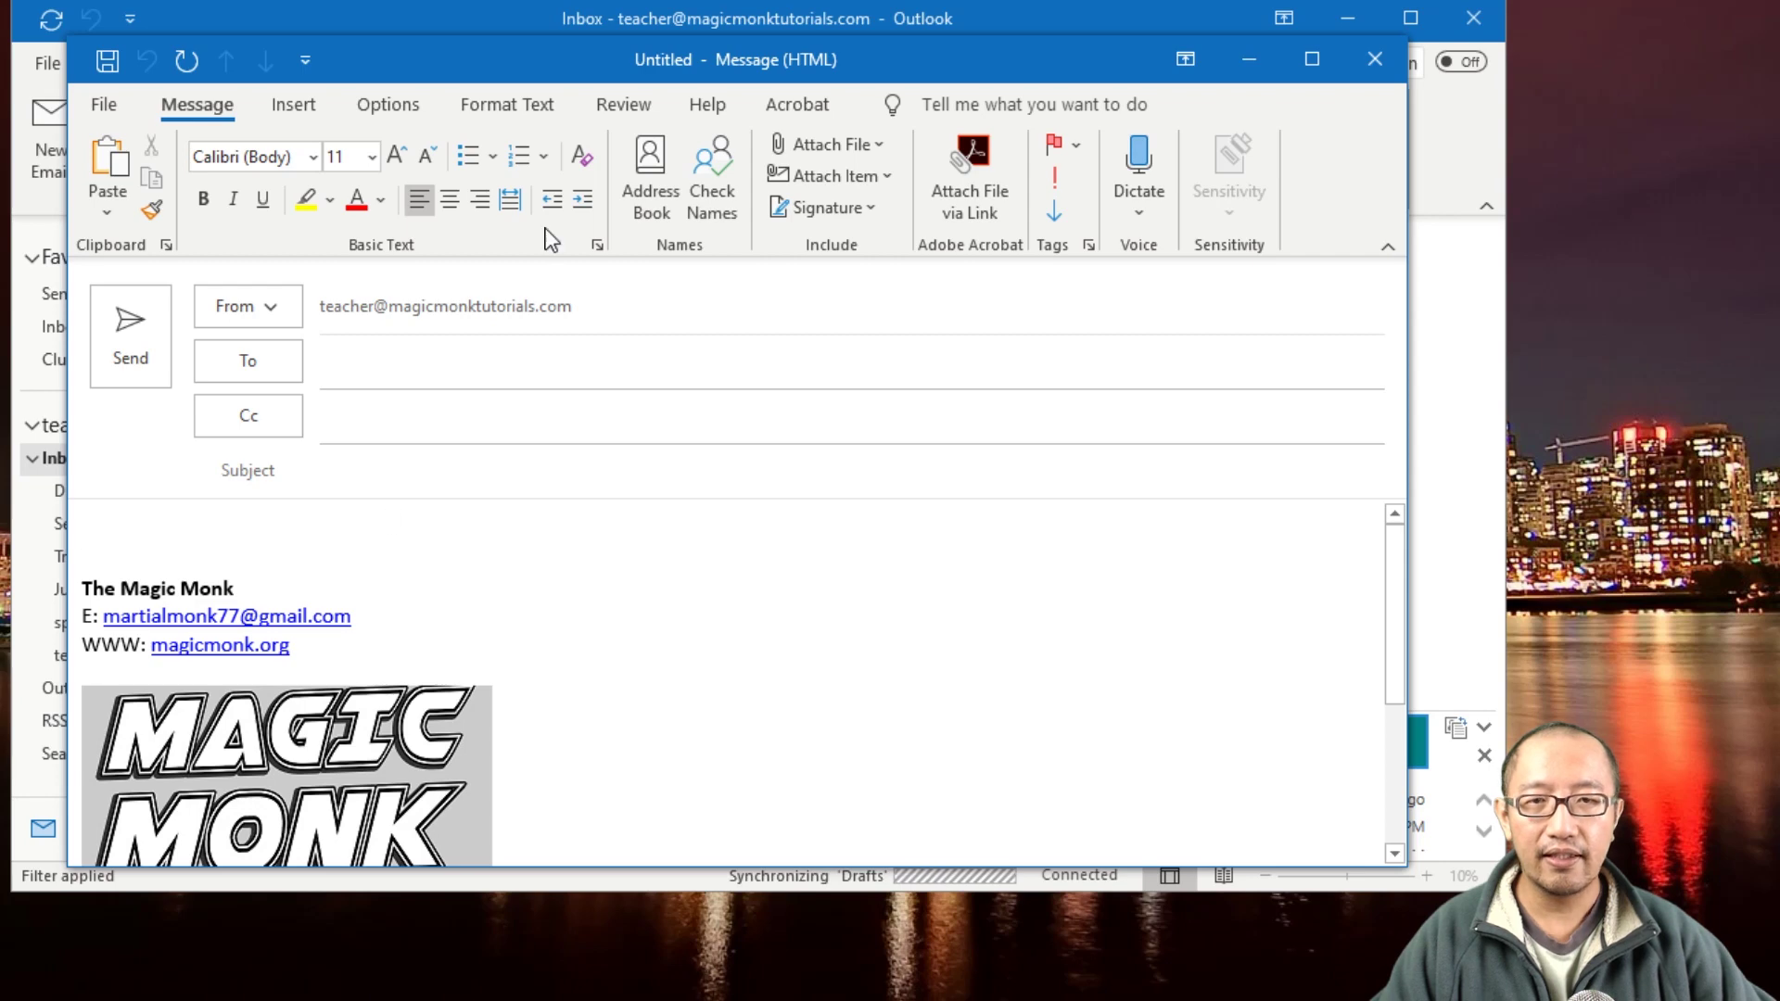
click(291, 116)
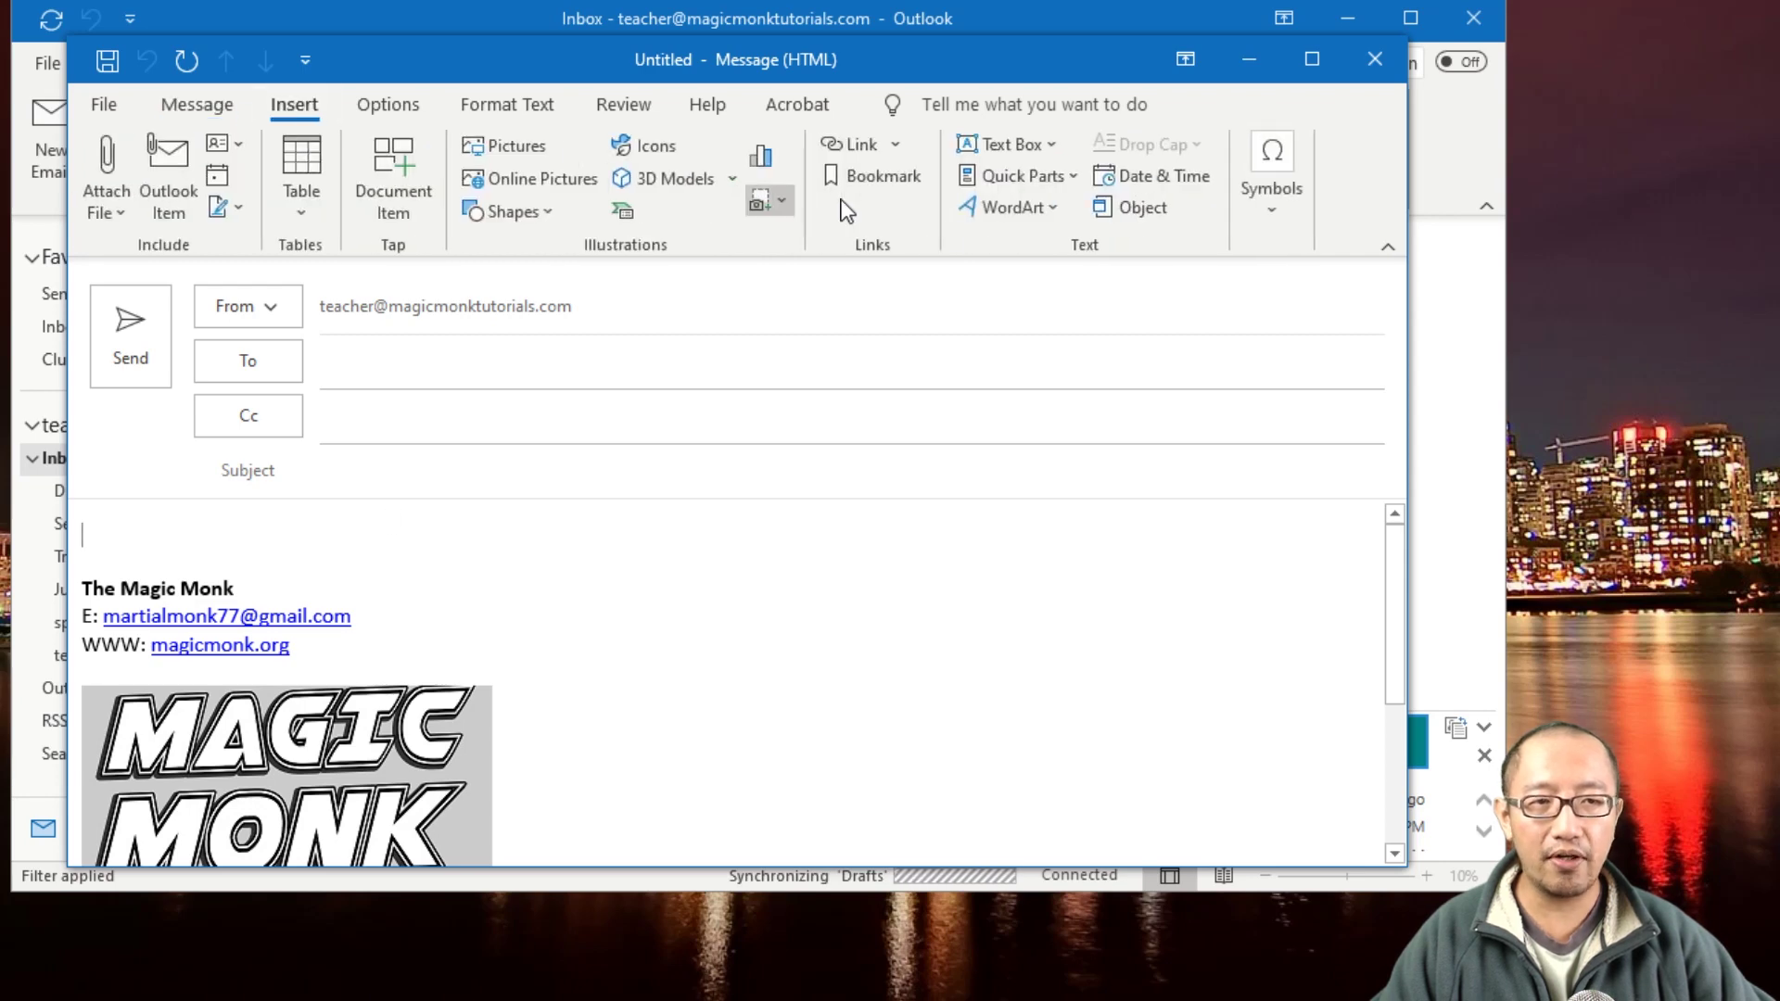
click(1075, 190)
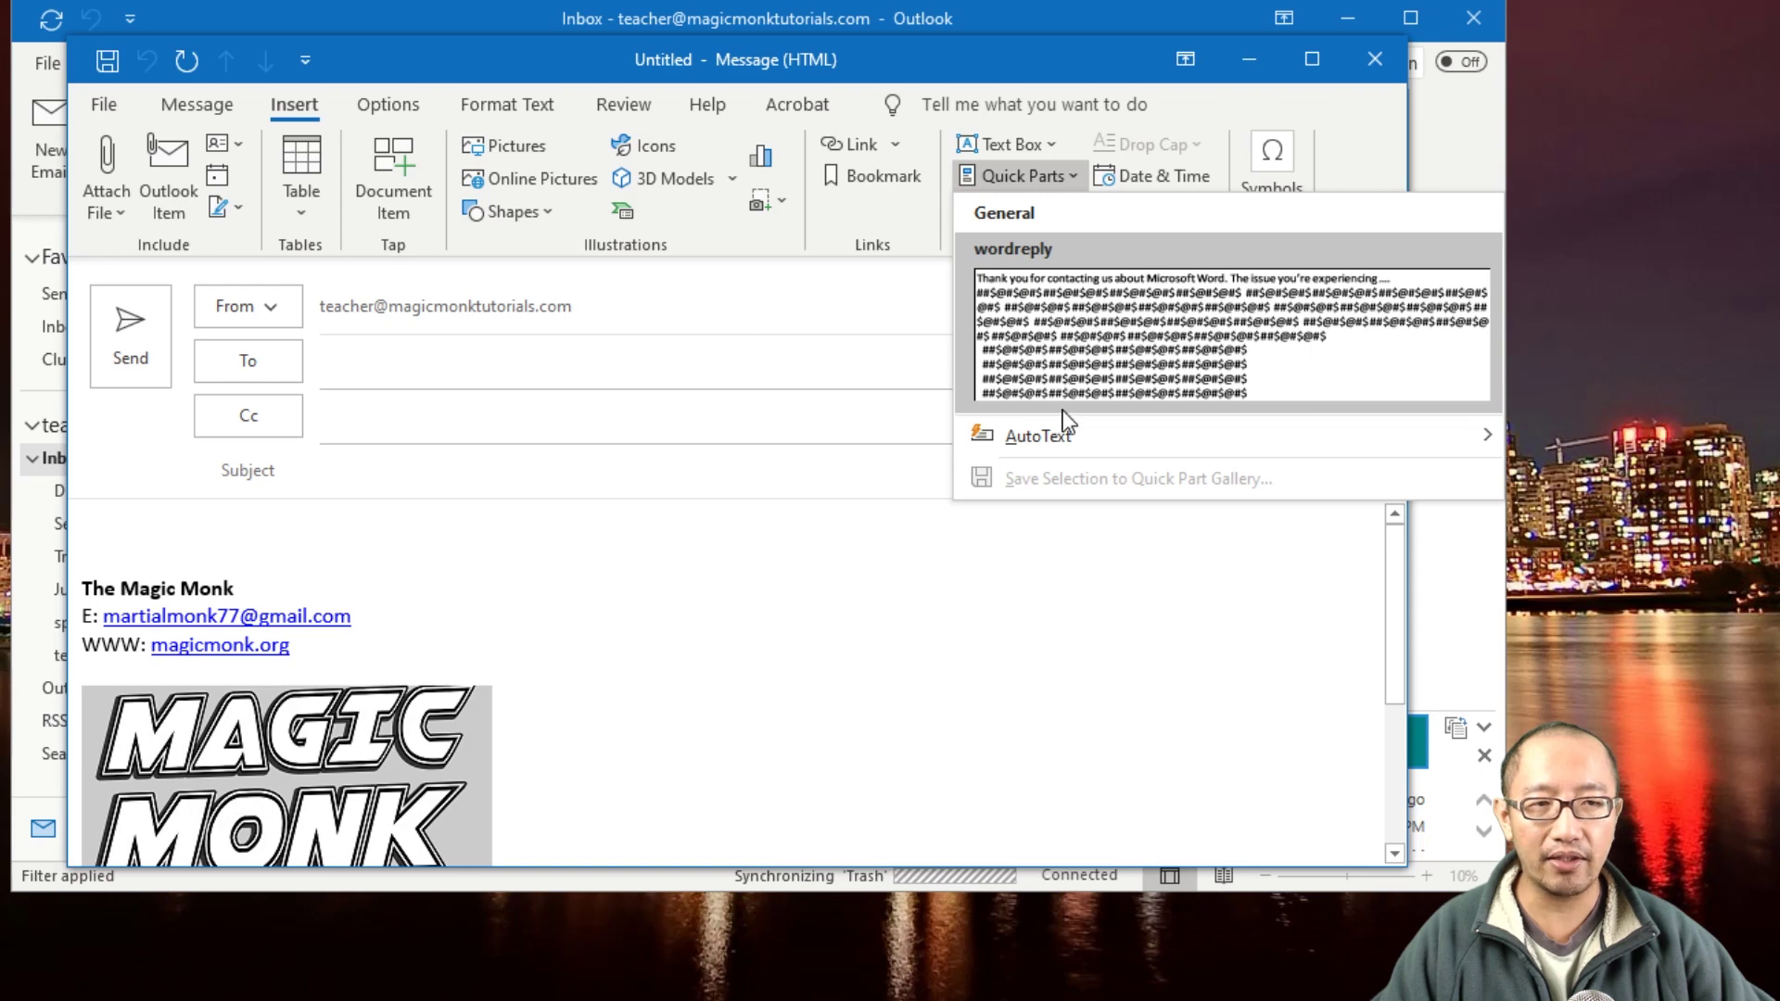
click(1066, 348)
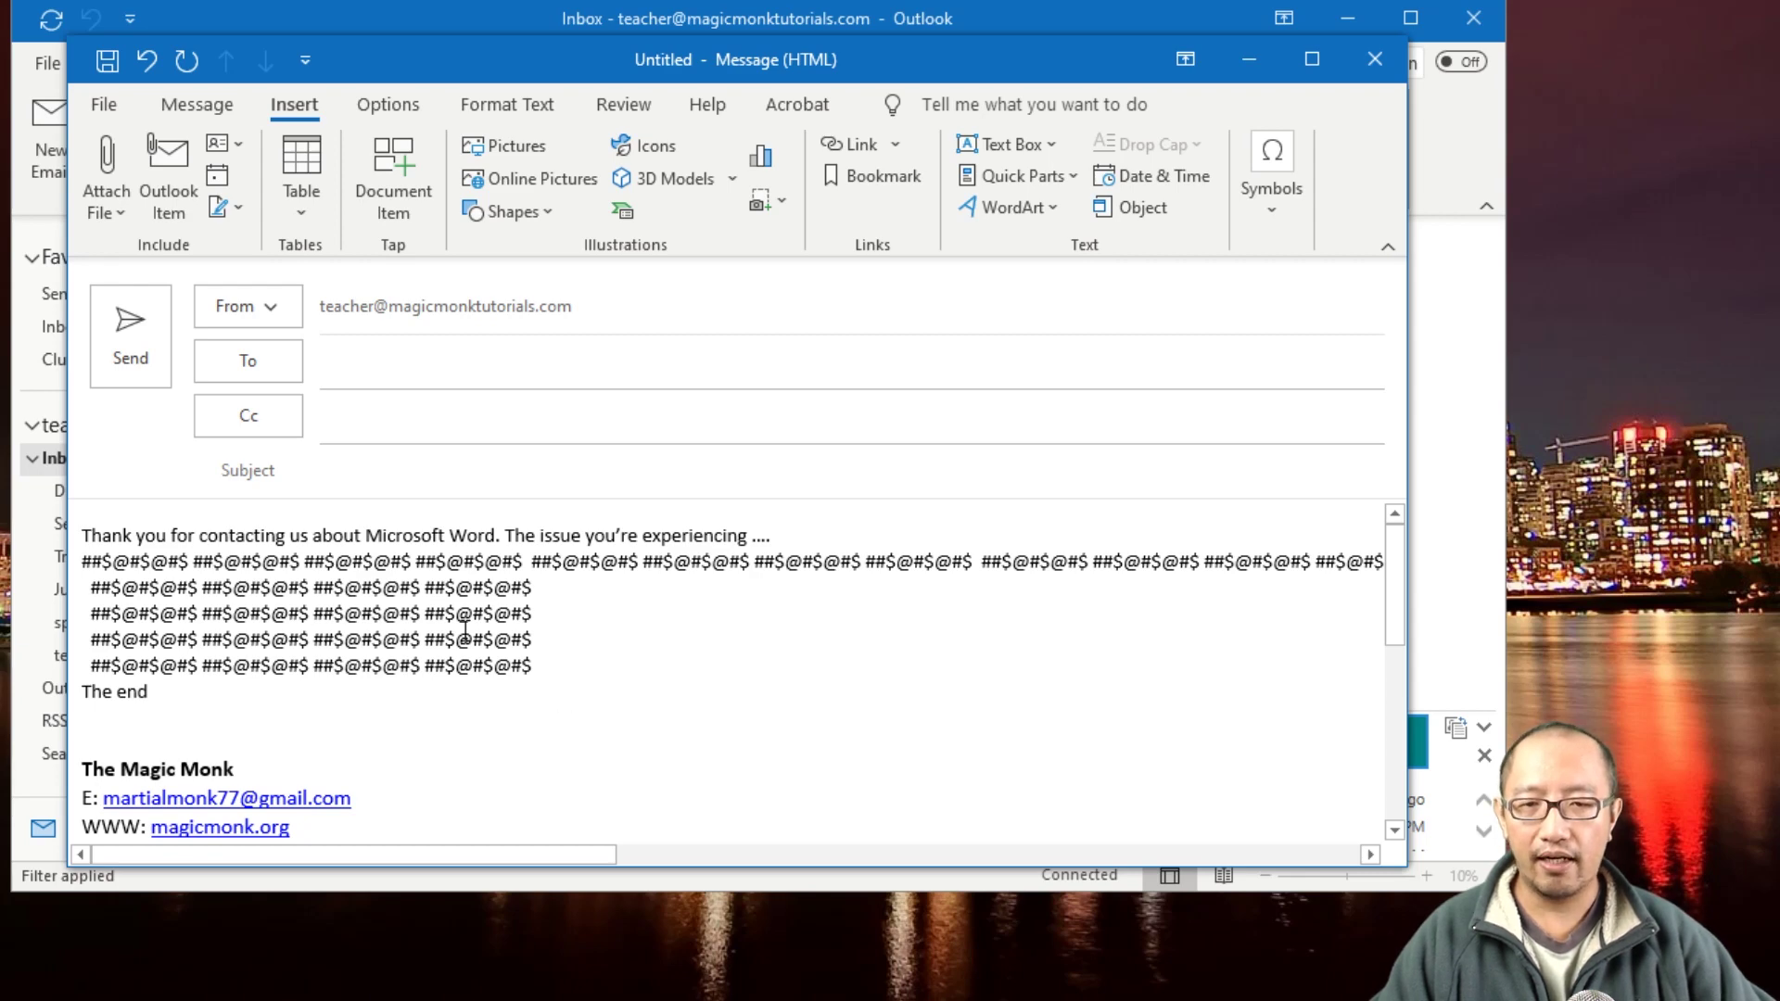
On a new line below 'The end', expand 'wordreply' with F3 into a second copy.
key(Return)
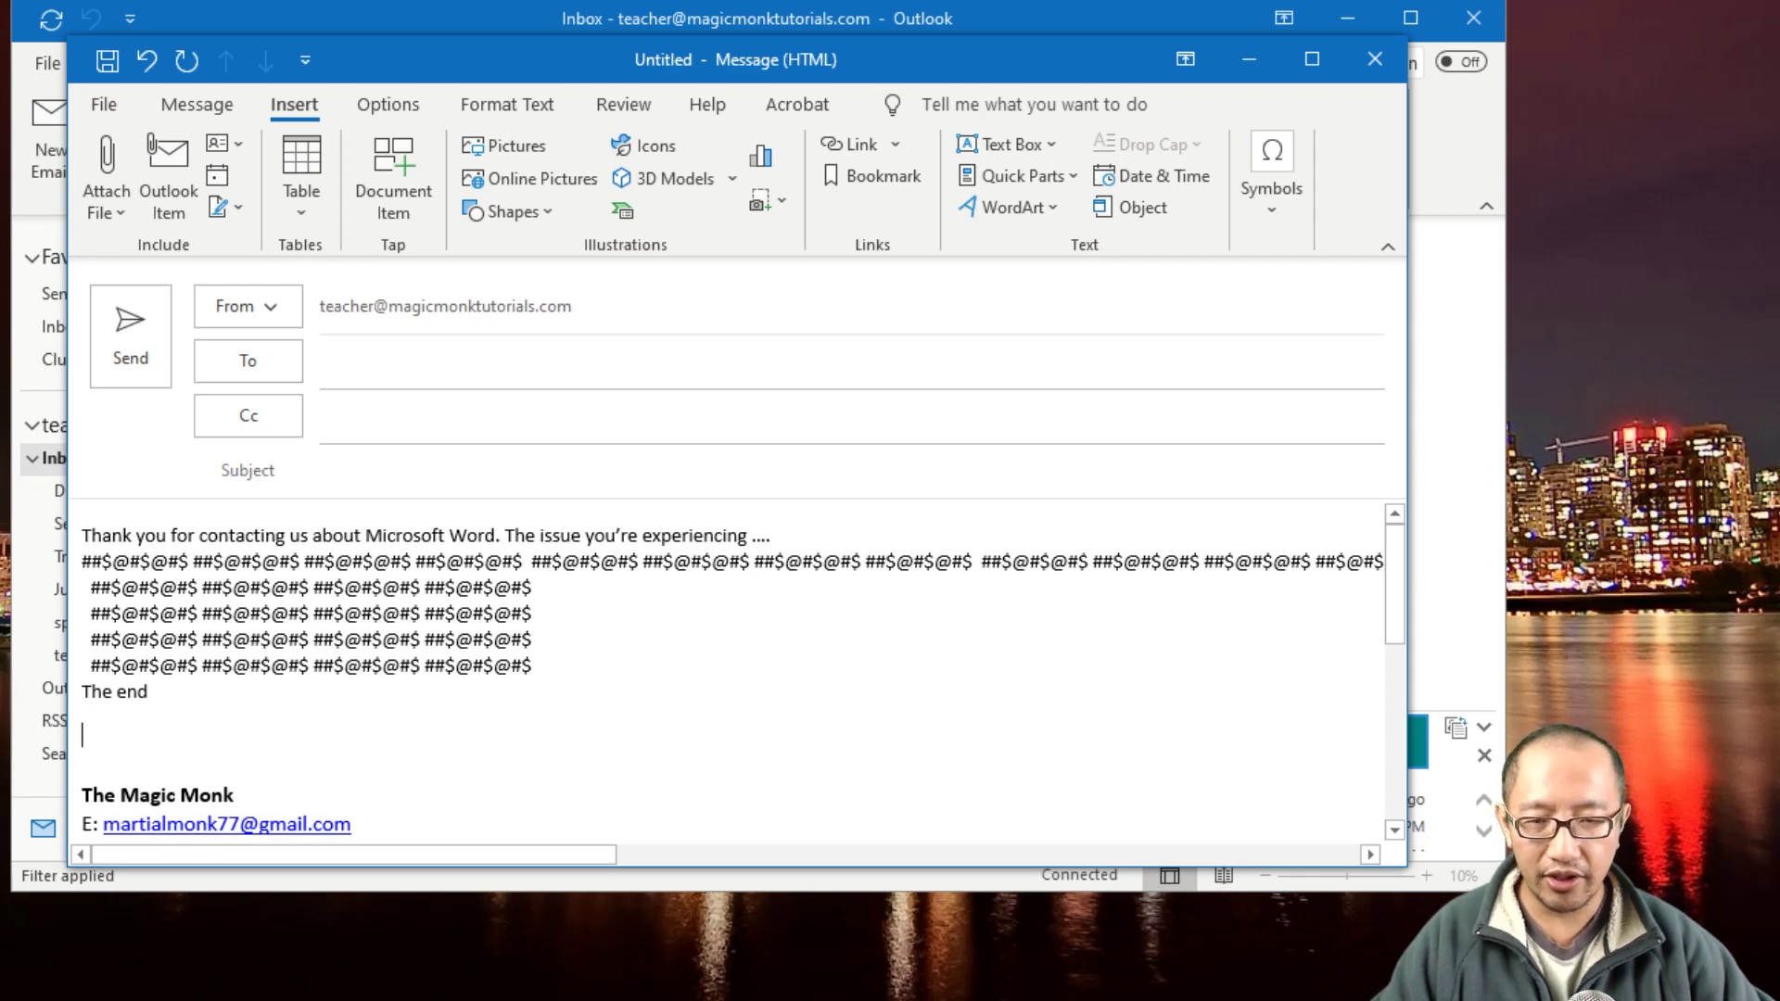
text(wordreply)
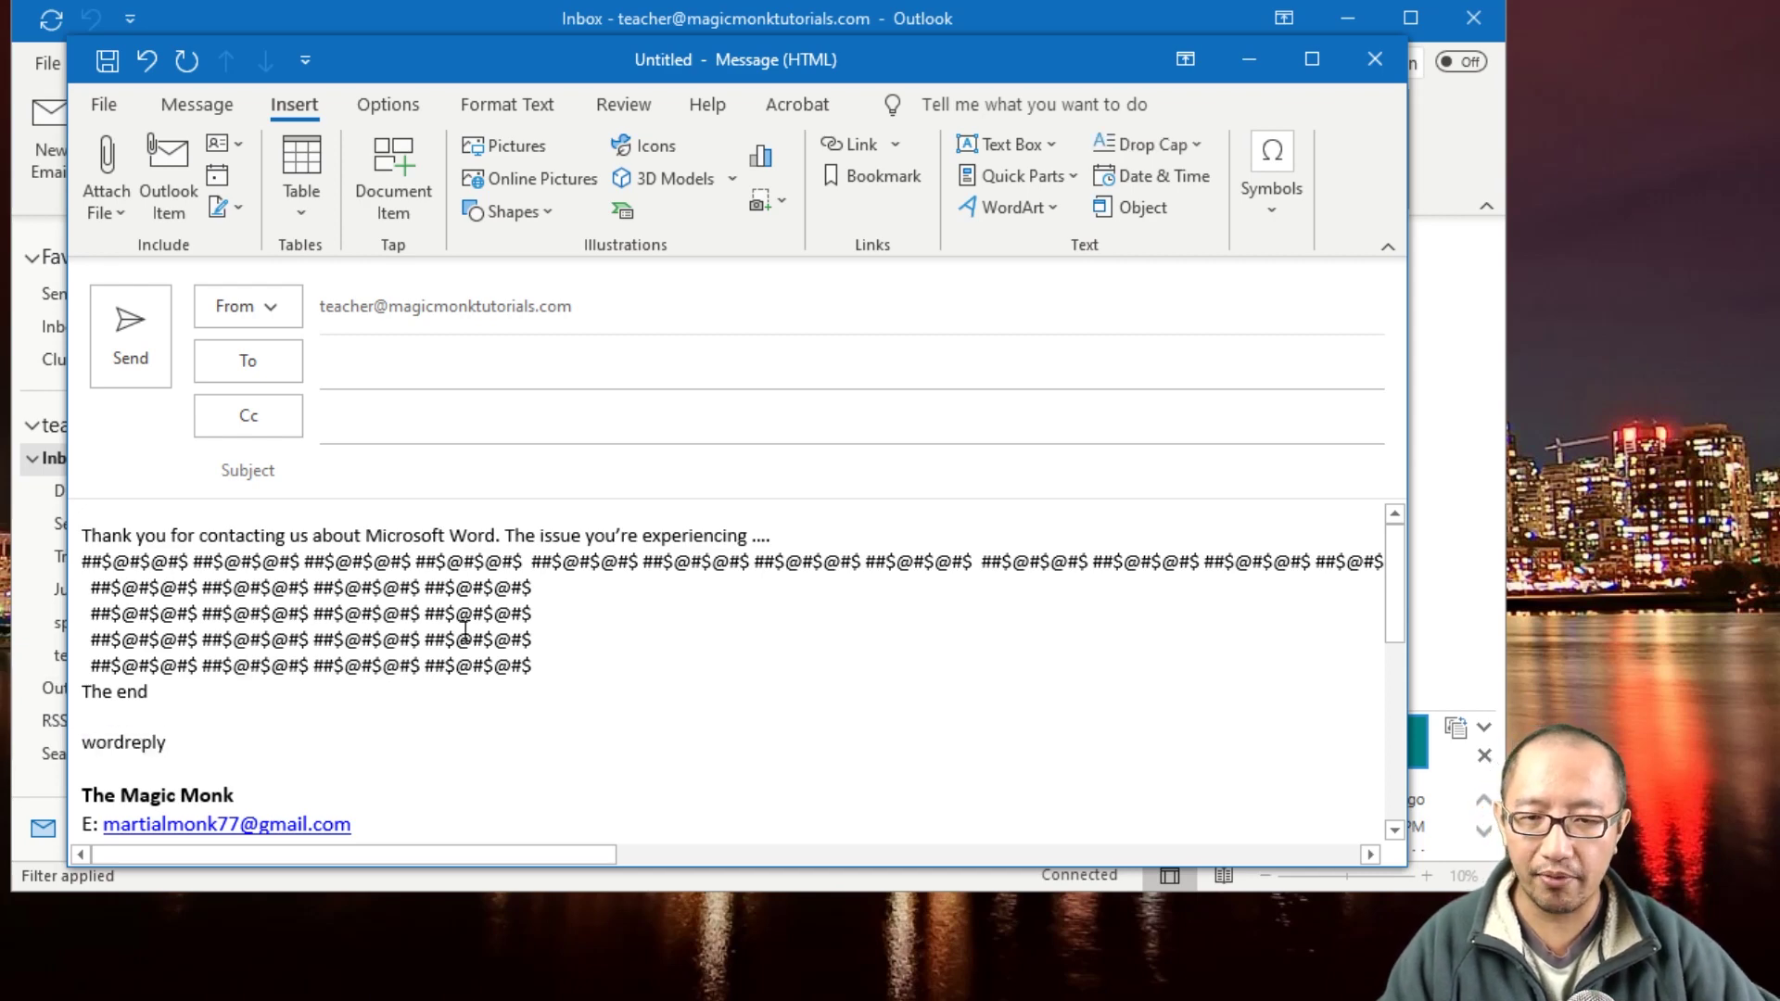
key(F3)
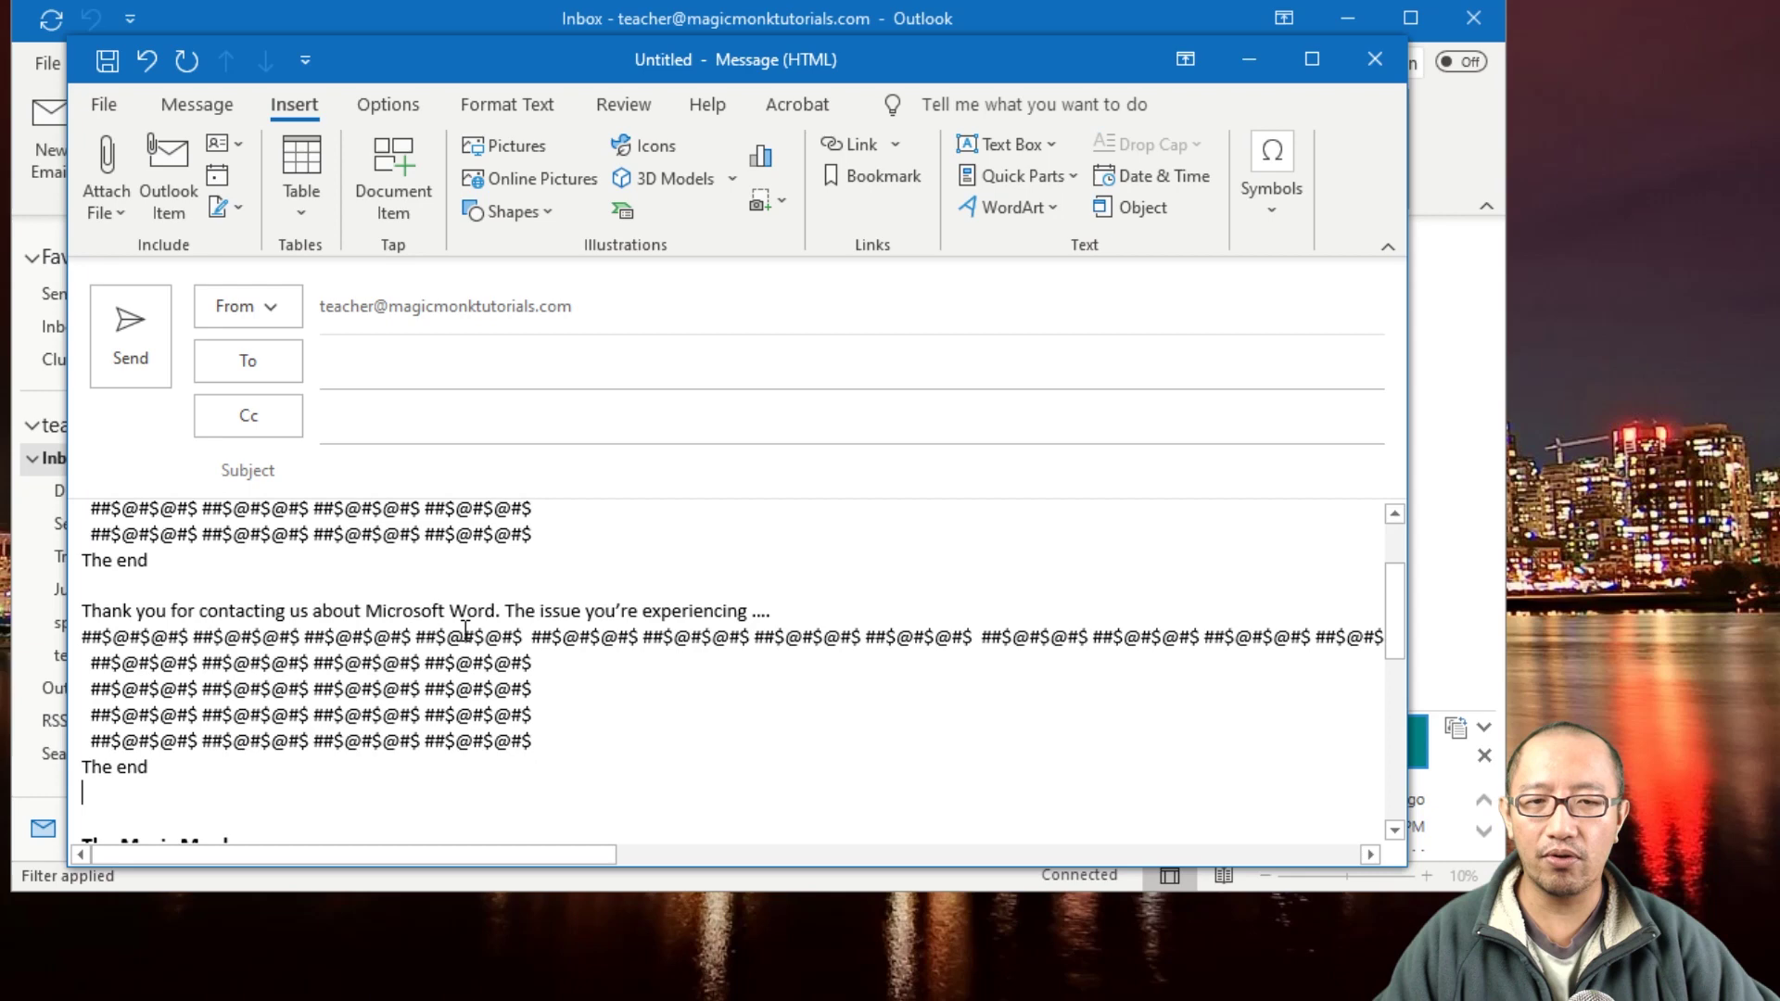